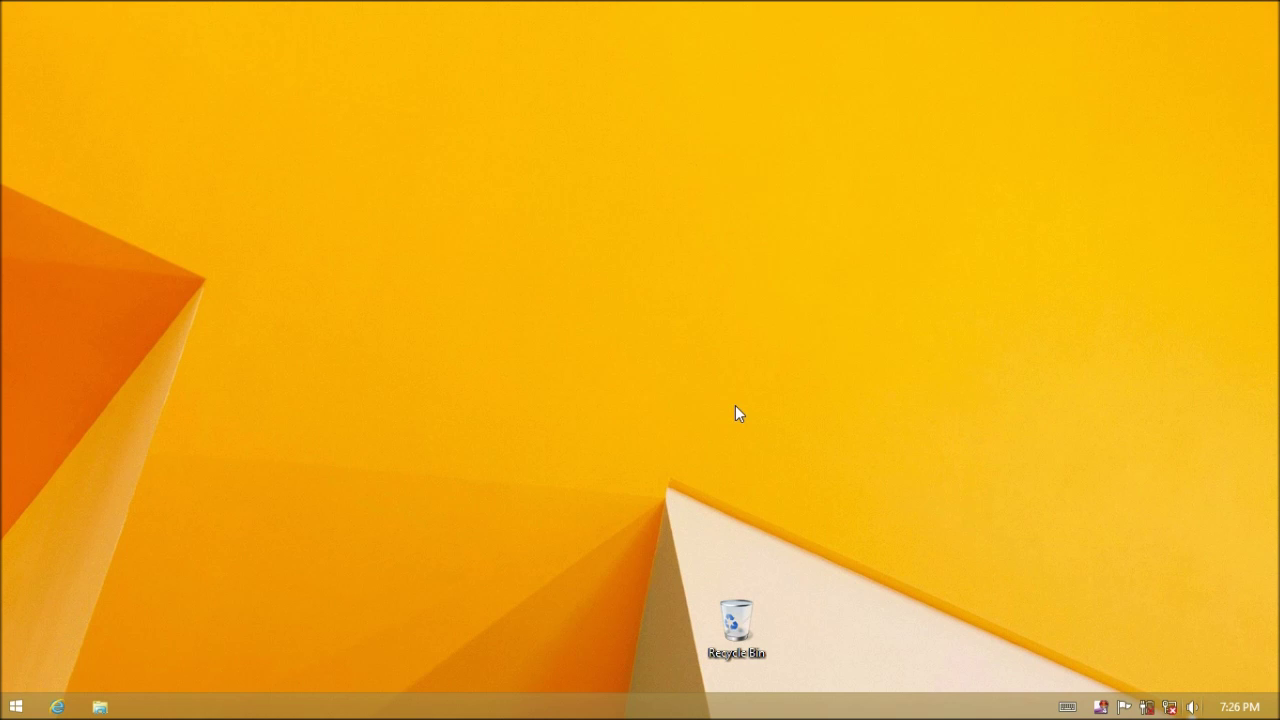
- Open the Start screen's Apps view, listing every installed app by name
left_click(12, 710)
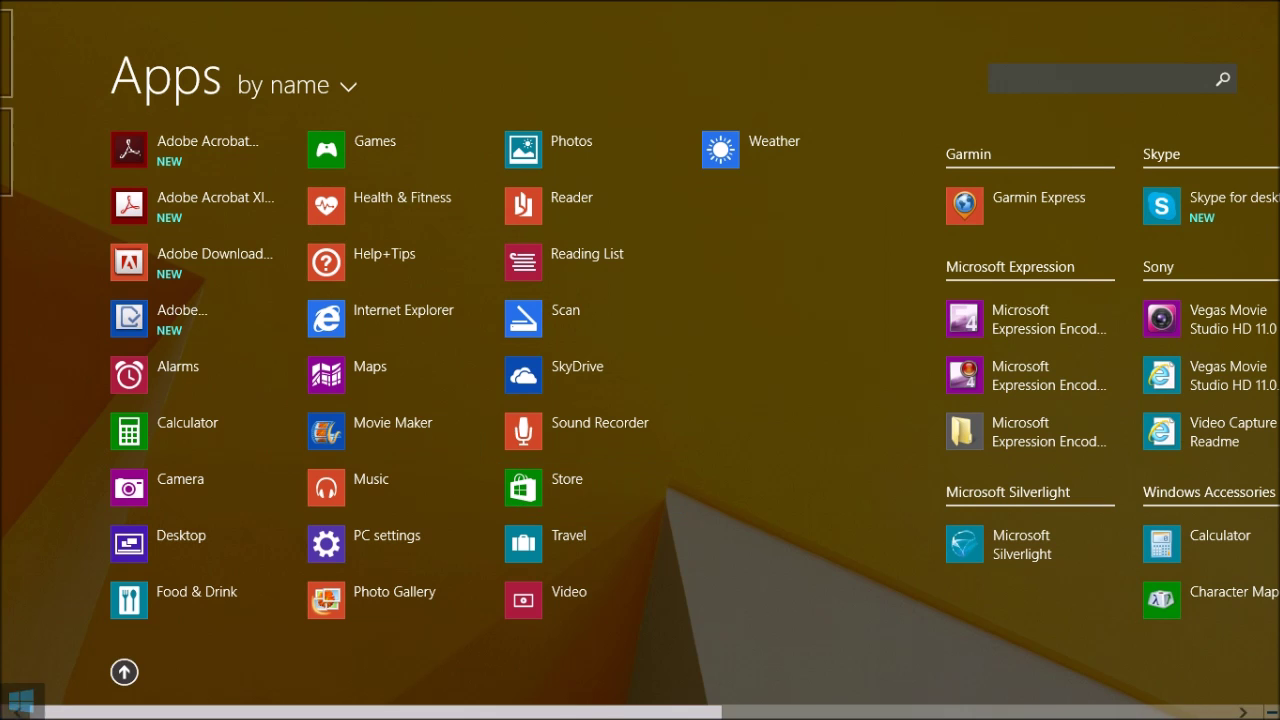
- Leave the Apps list and return to the desktop
left_click(12, 708)
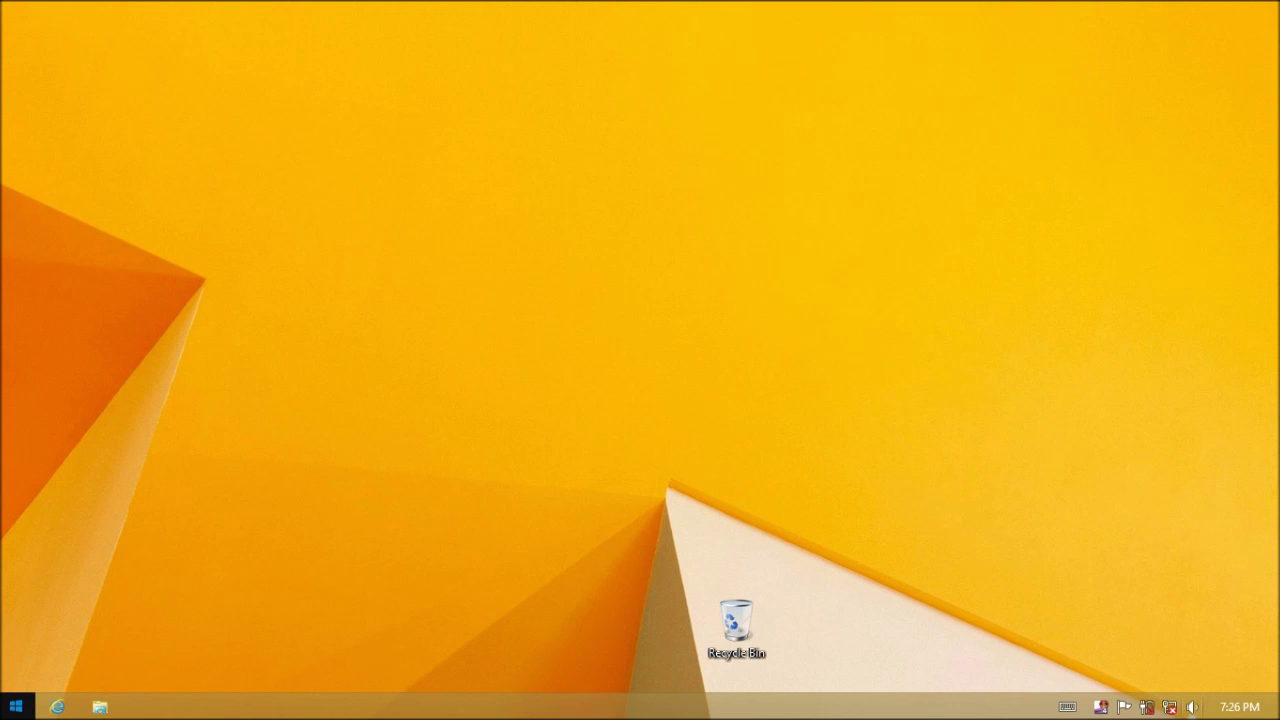
mouse_move(1, 1)
- Reopen the Apps view with the Windows key and browse its first columns of apps
key("super")
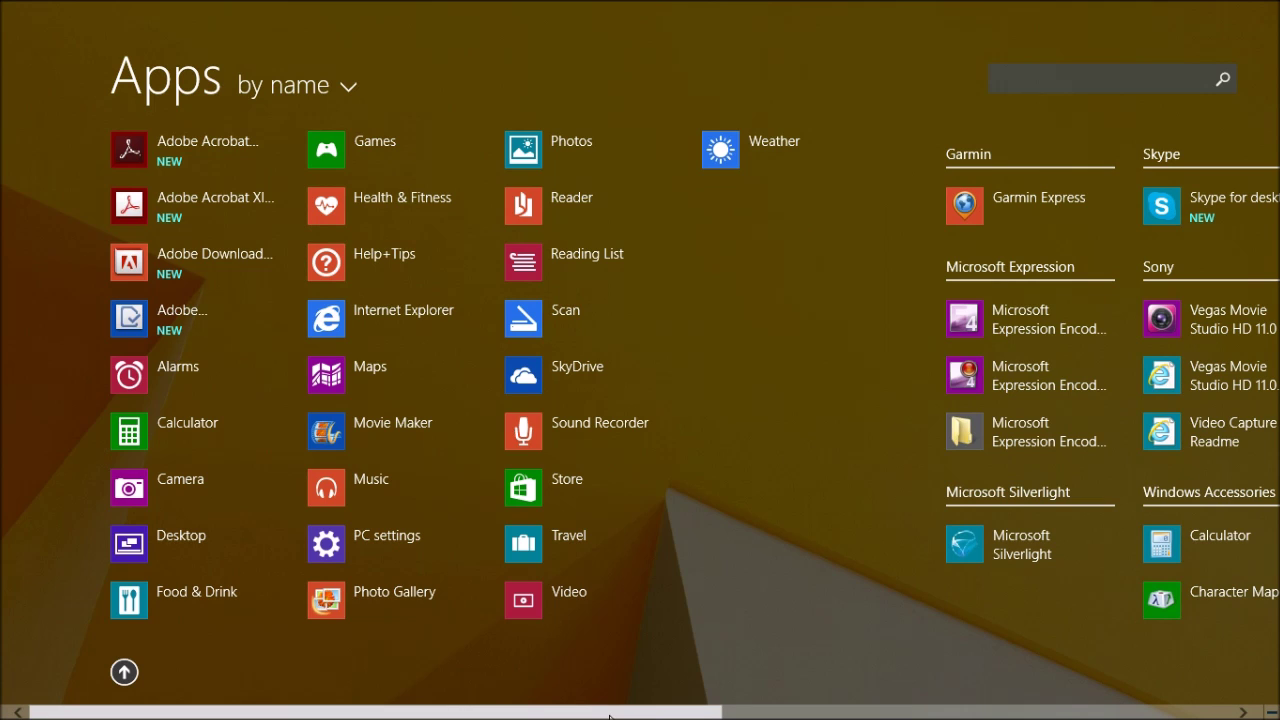
left_click_drag(609, 716, 394, 704)
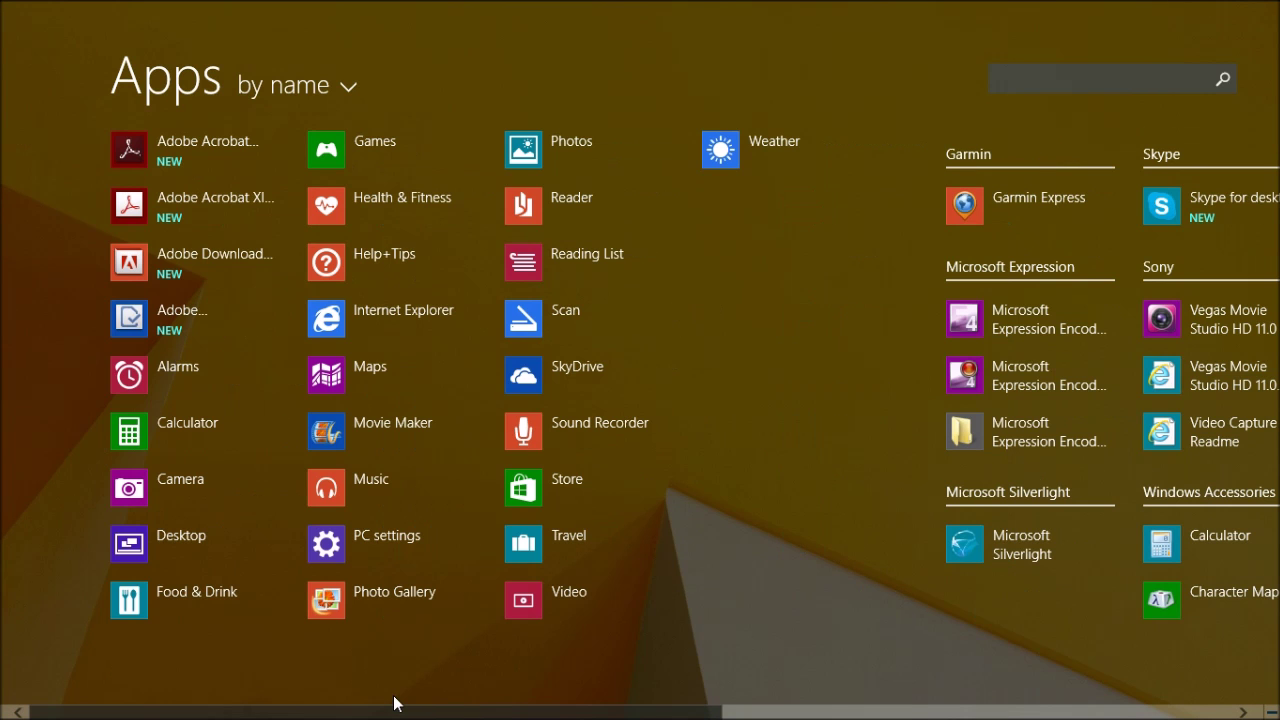
left_click_drag(603, 709, 980, 674)
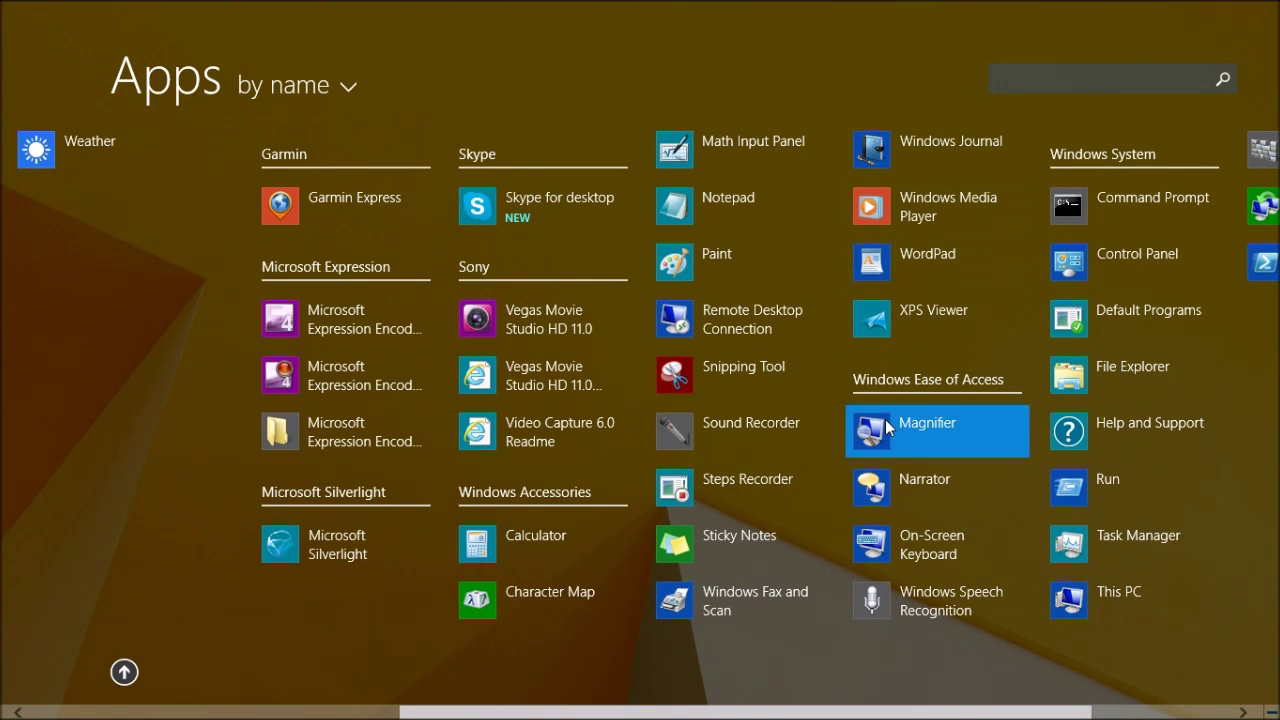
scroll(800, 700, "down", 2)
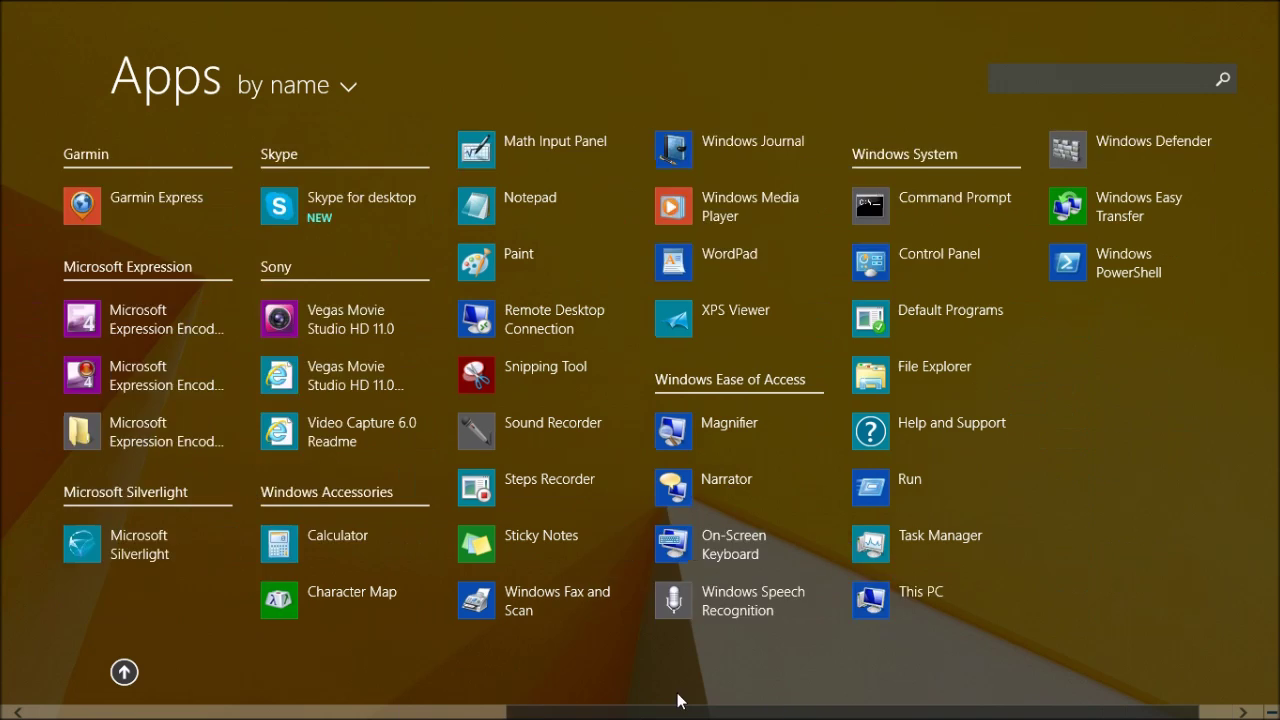
scroll(672, 700, "up", 1)
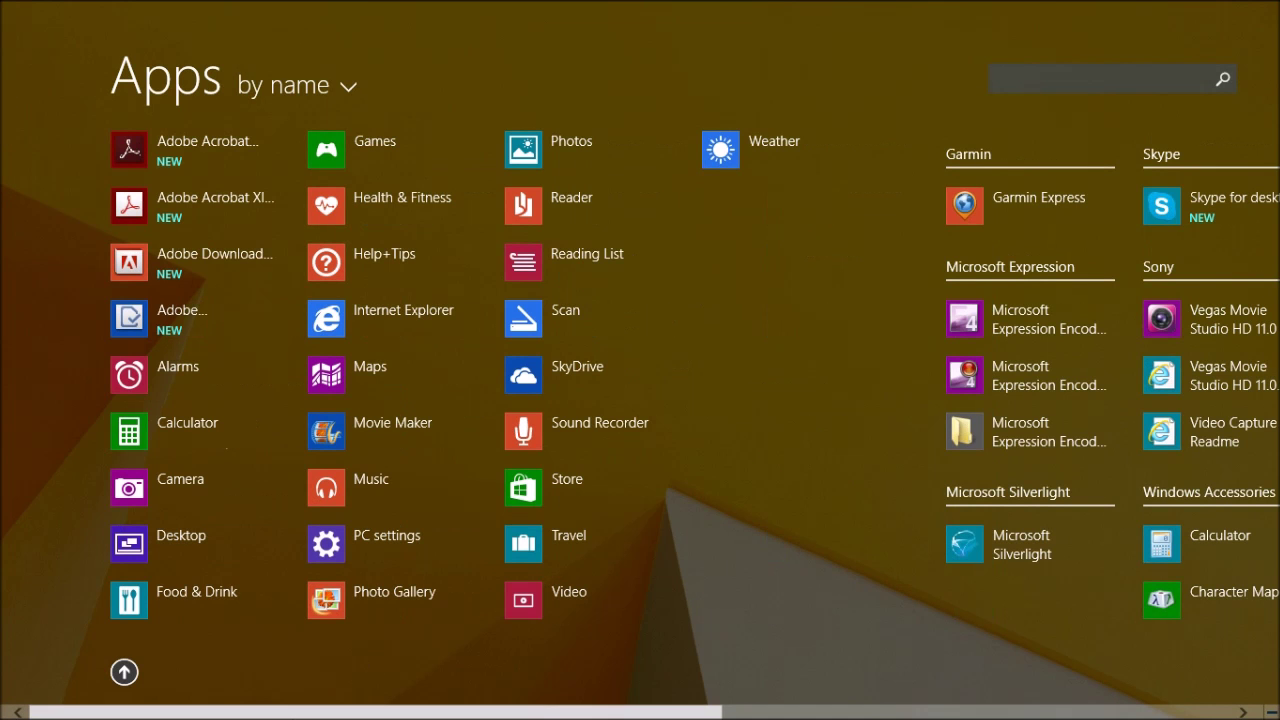
- Scroll through the remaining app groups, including Garmin and Skype, and back to the start
scroll(388, 716, "down", 2)
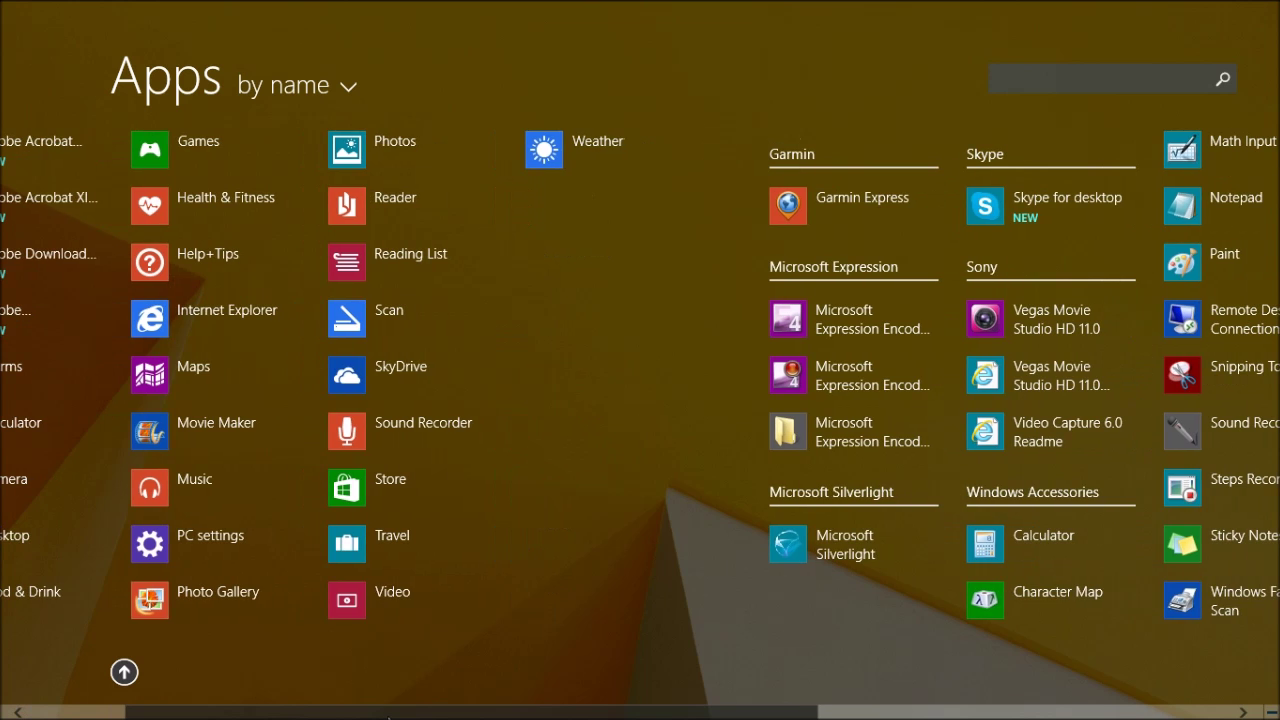
scroll(826, 649, "down", 5)
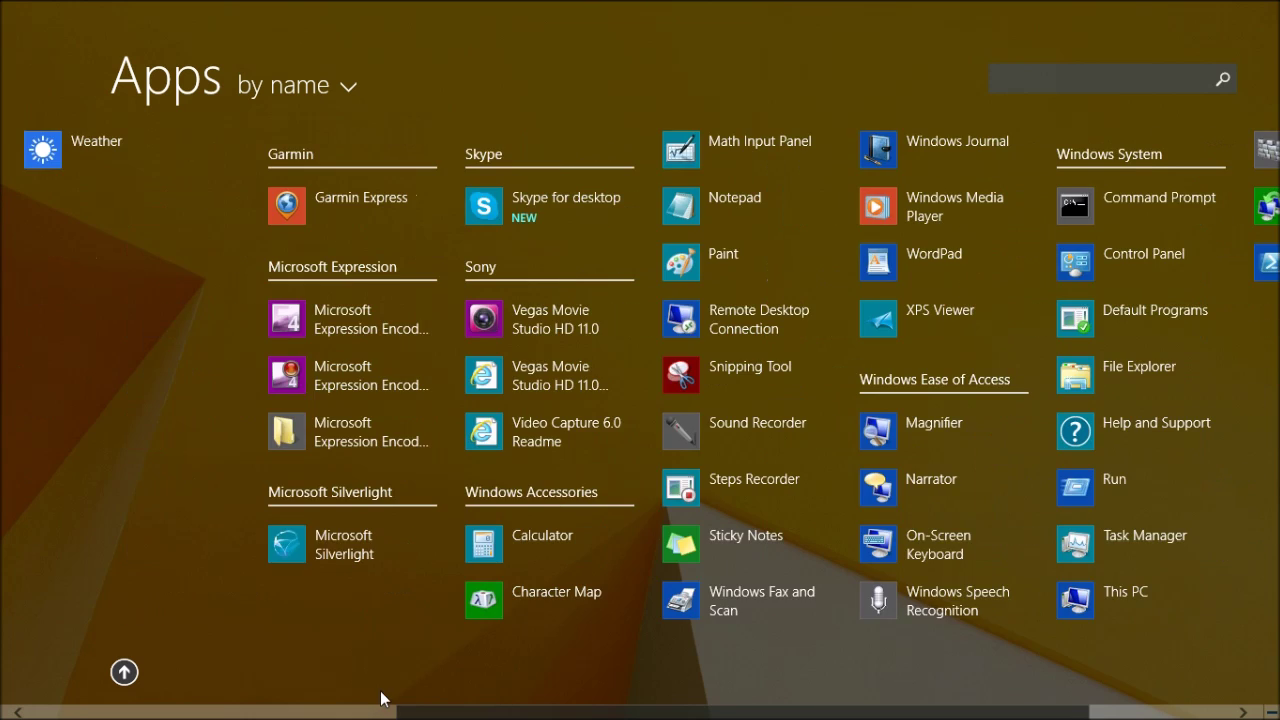
scroll(380, 694, "up", 7)
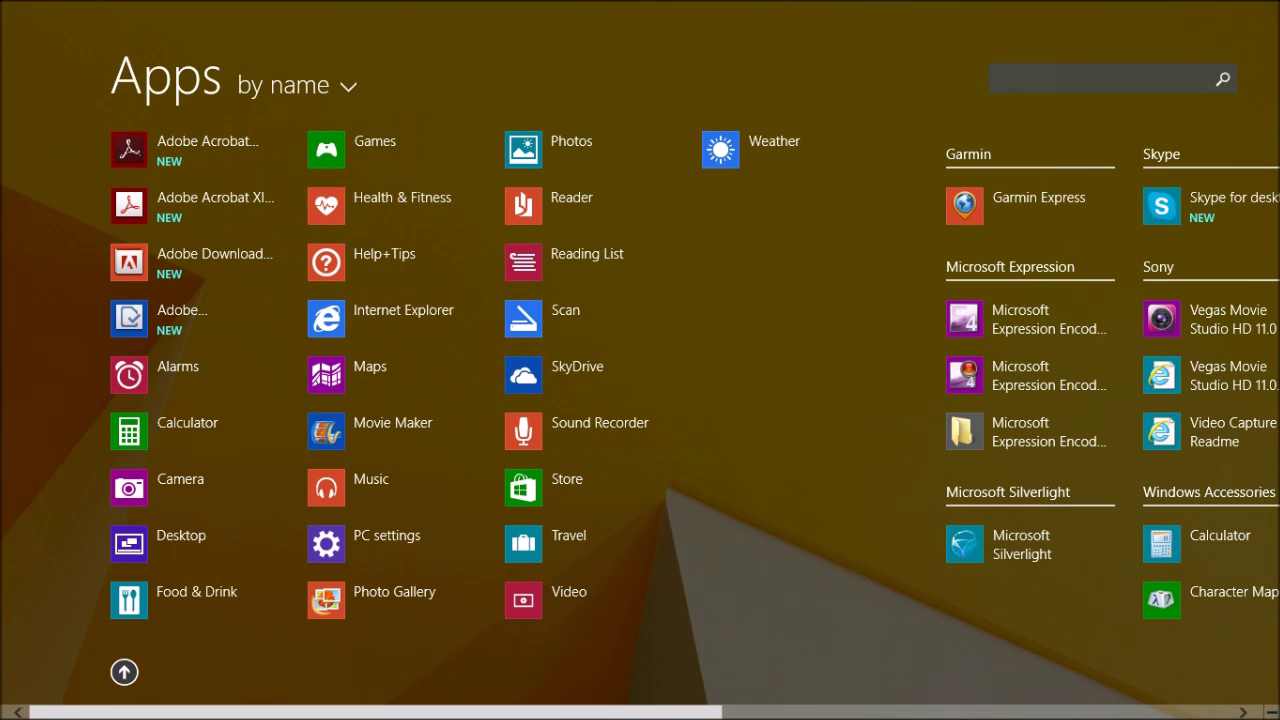
scroll(818, 655, "down", 5)
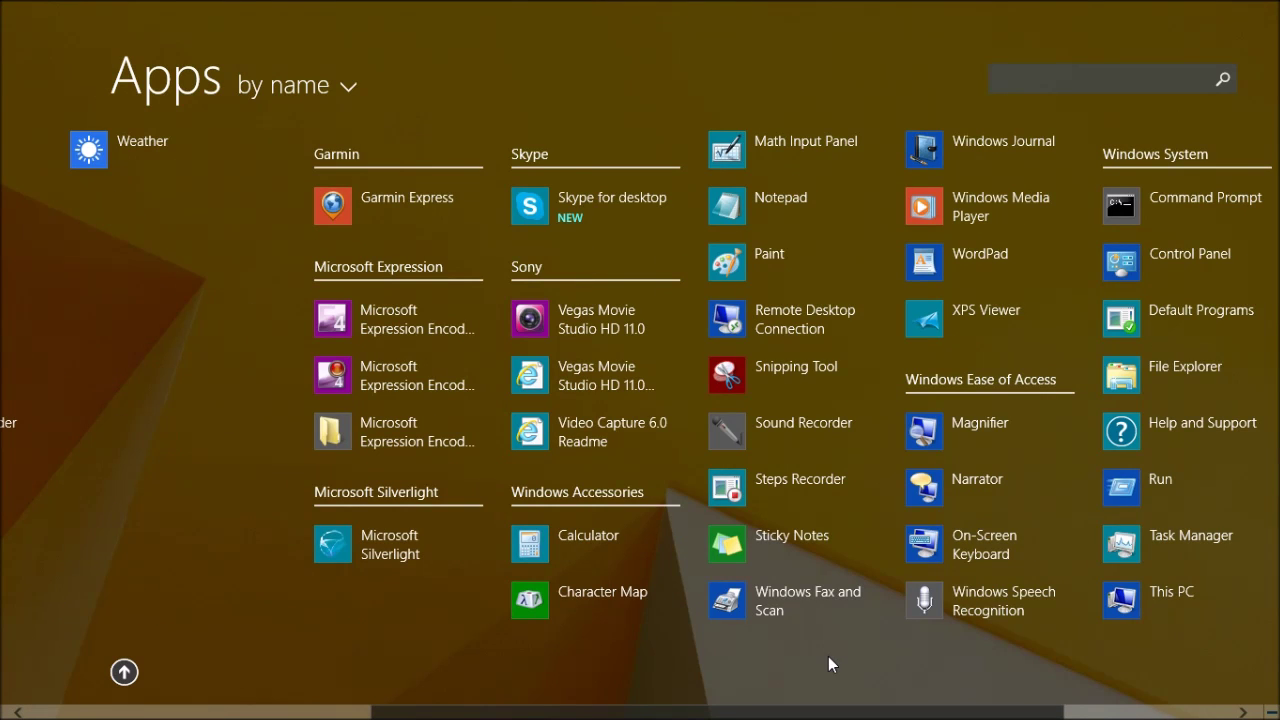
scroll(829, 656, "down", 1)
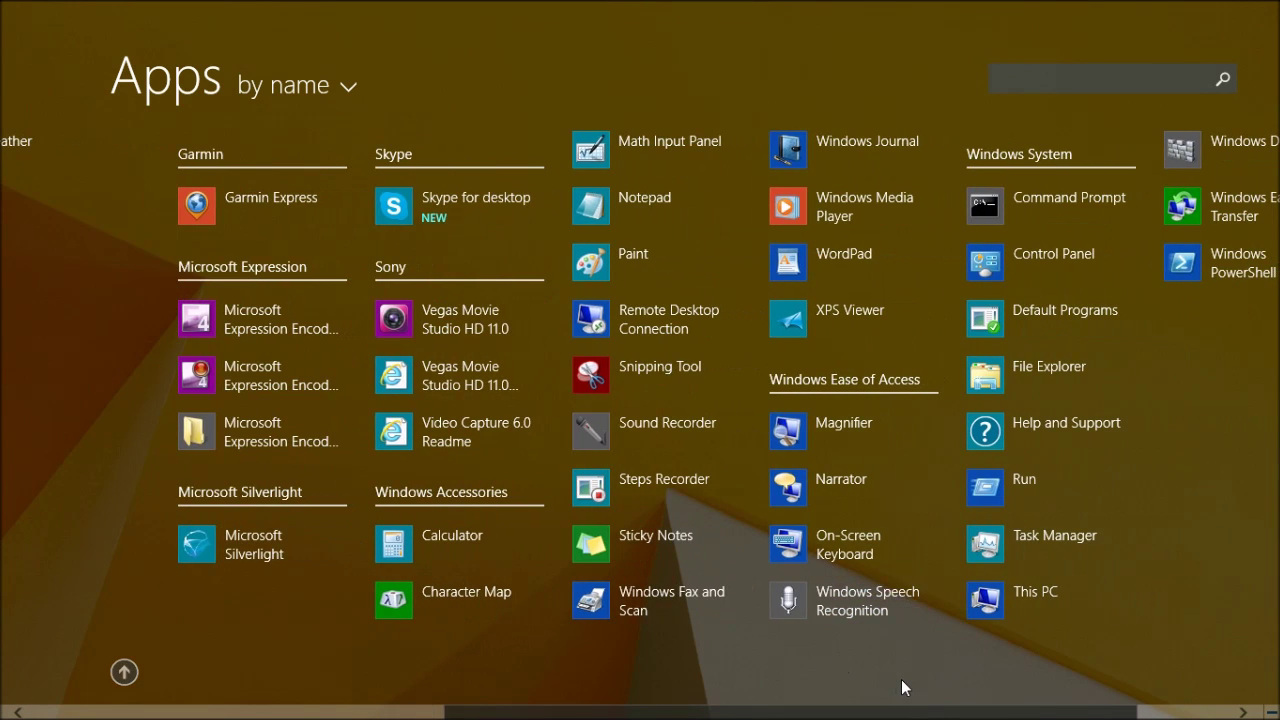
scroll(1001, 665, "down", 1)
scroll(886, 657, "up", 2)
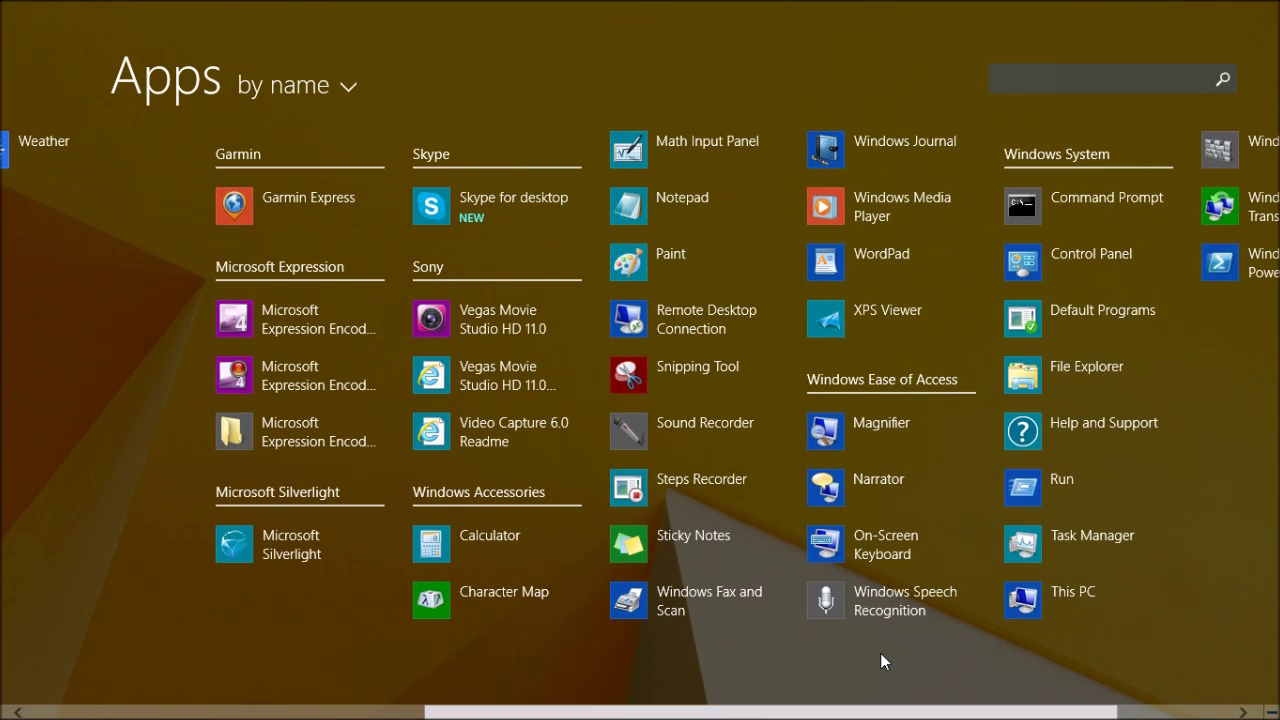
left_click_drag(817, 711, 935, 711)
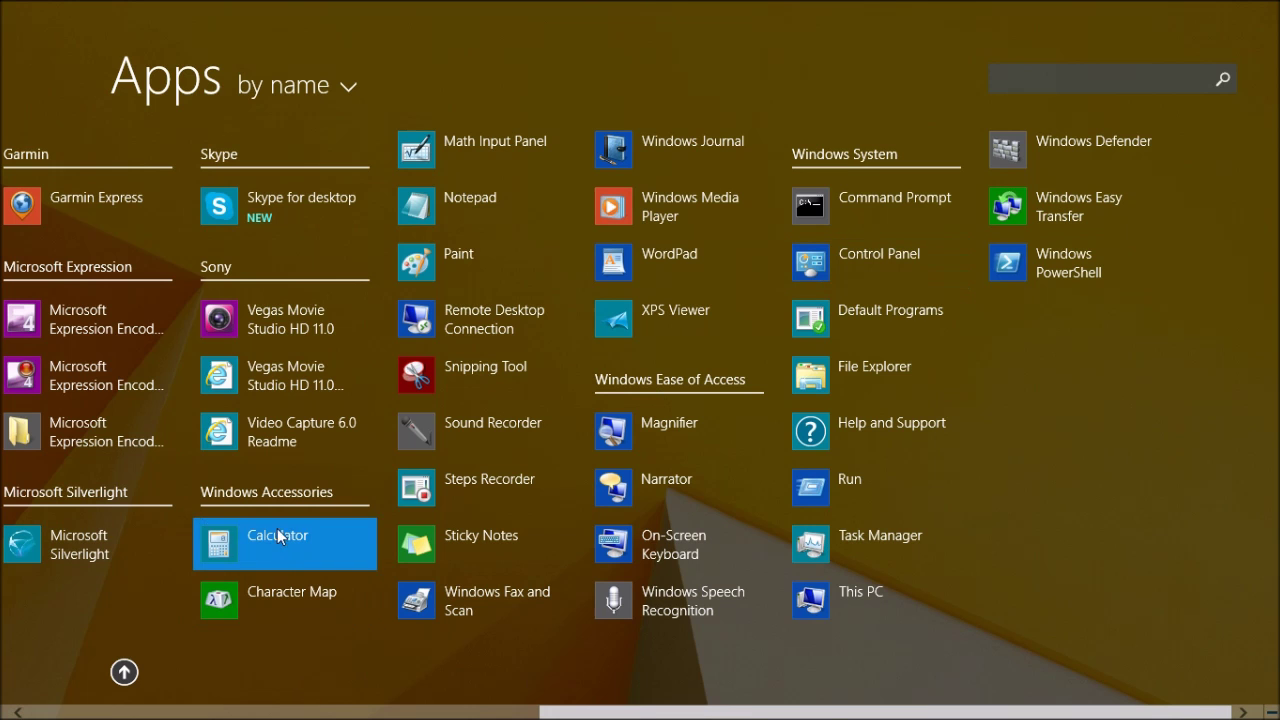
left_click_drag(556, 708, 5, 654)
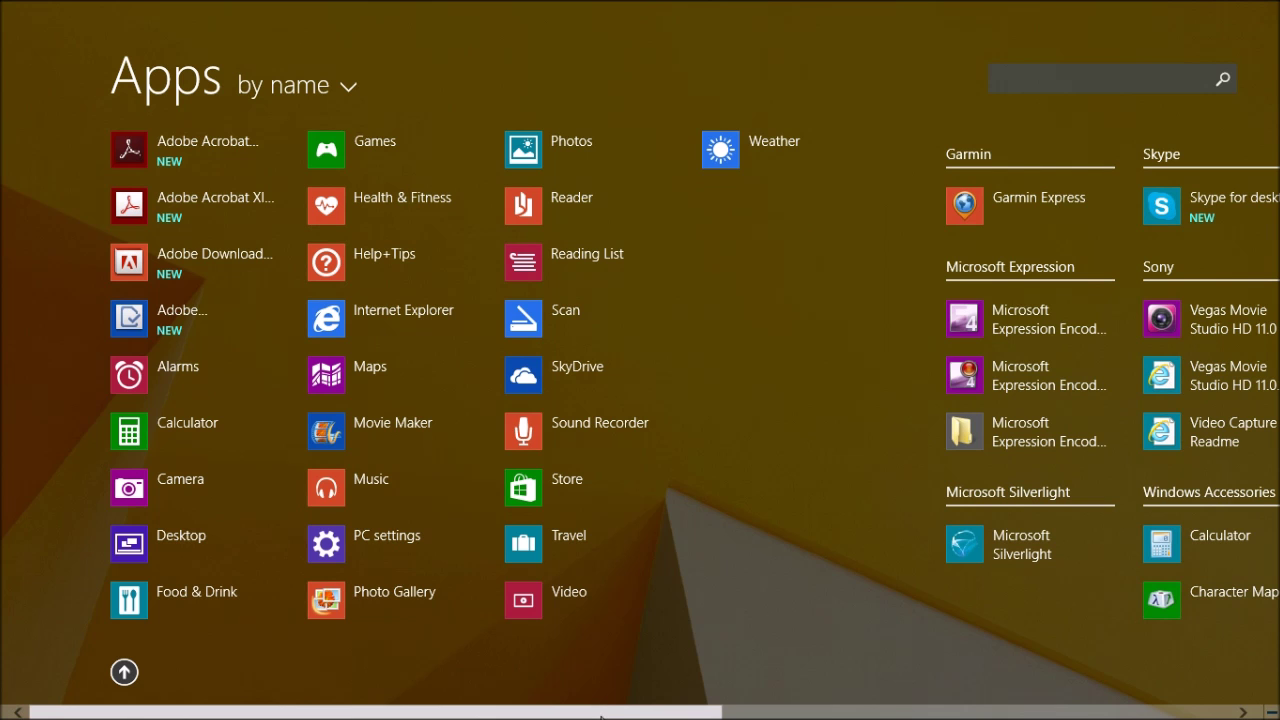
- Browse the Apps view, jump back to its start with Home, then return to the desktop
scroll(600, 715, "down", 5)
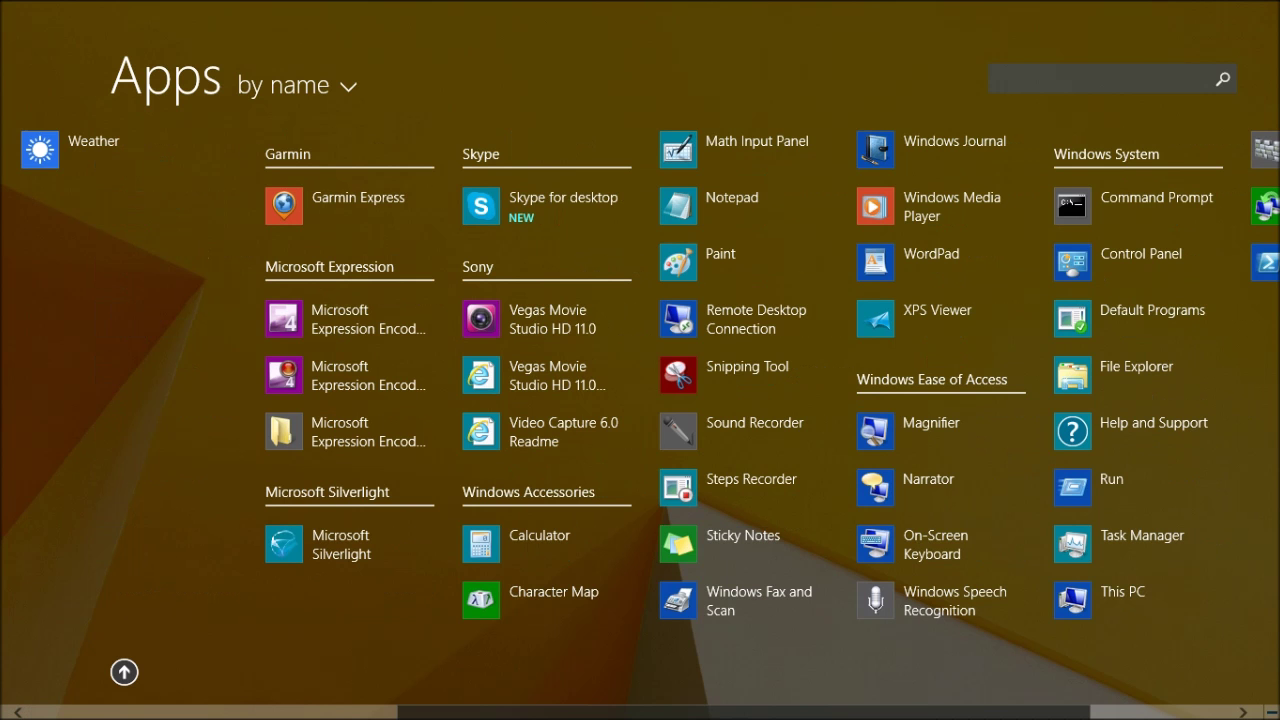
scroll(823, 706, "up", 2)
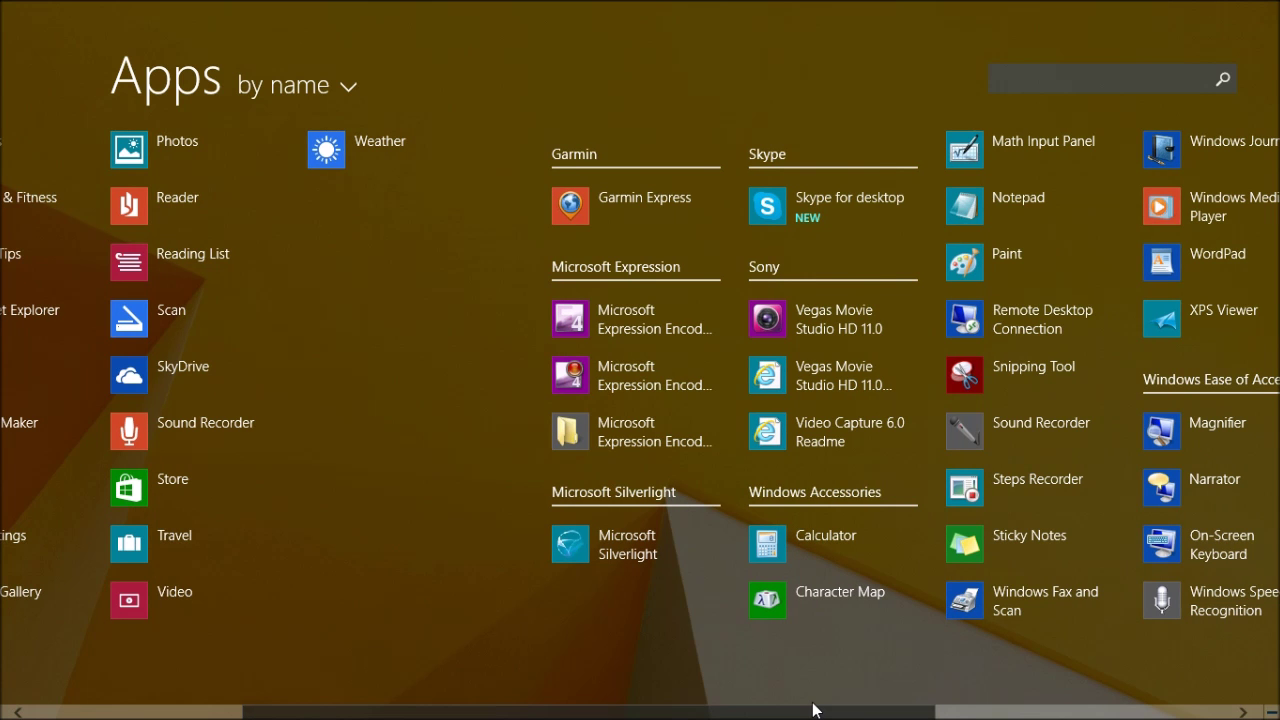
left_click_drag(813, 710, 1123, 691)
key("Home")
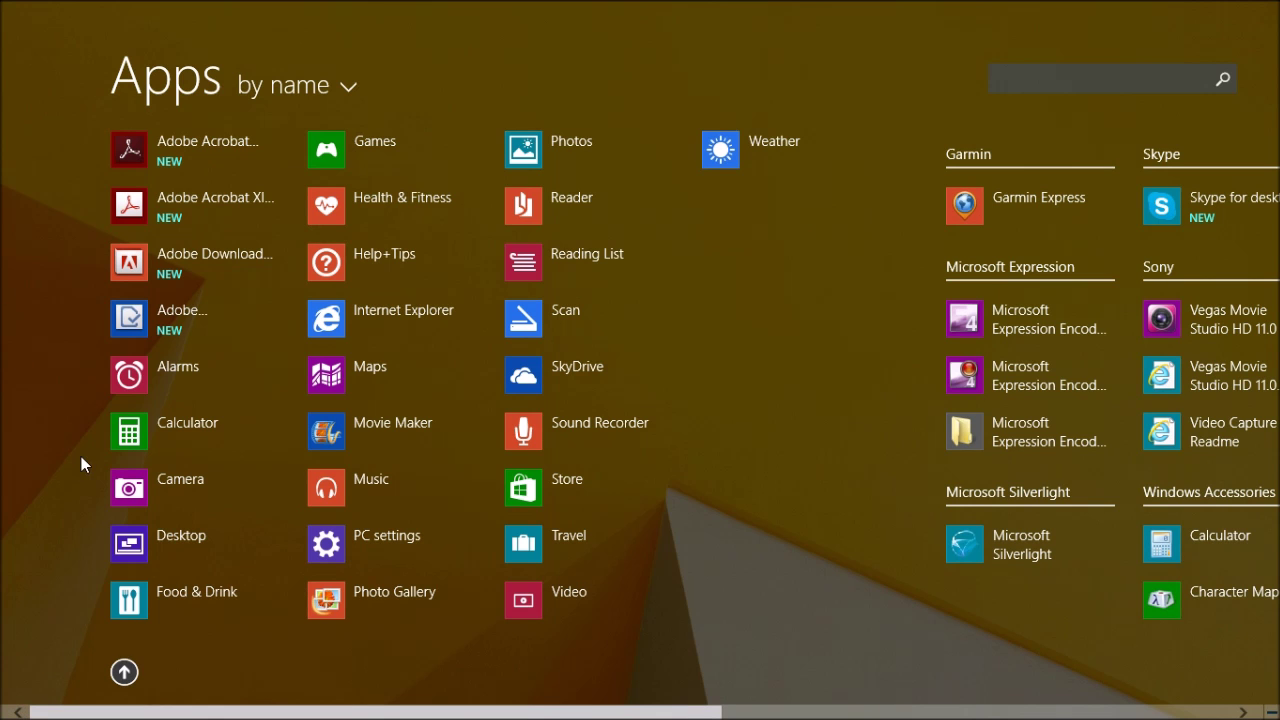
left_click(16, 706)
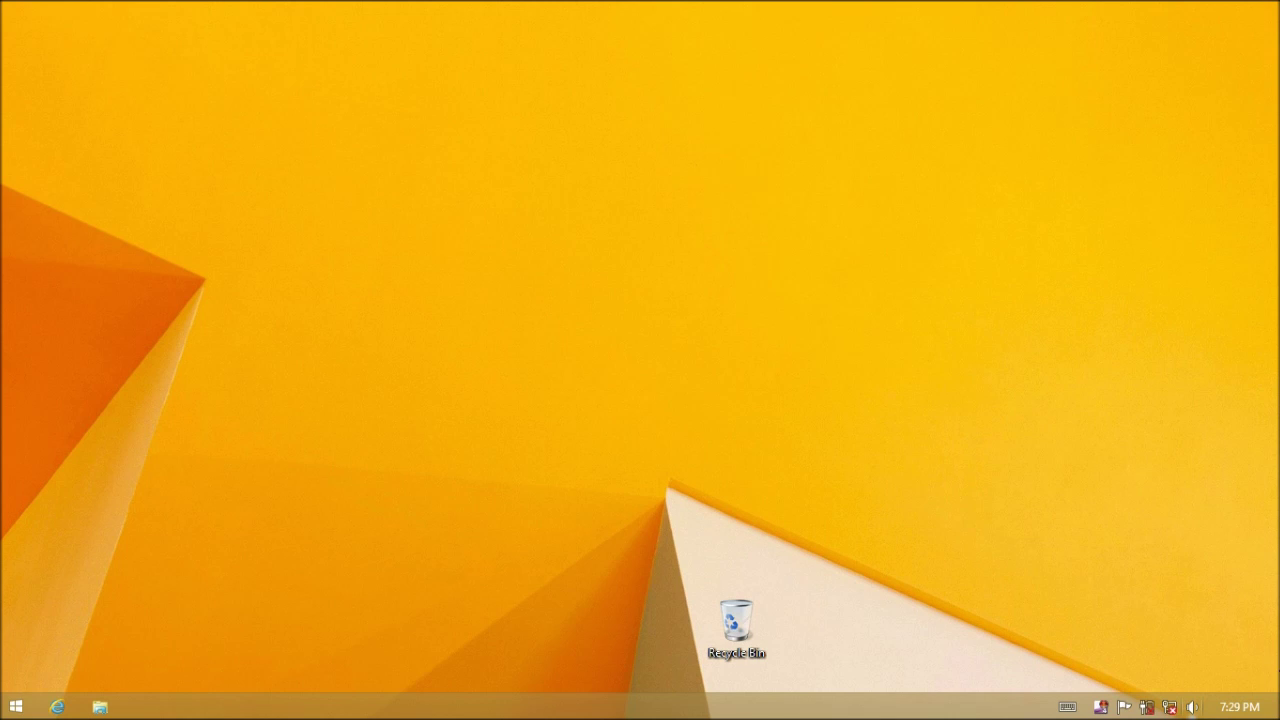
mouse_move(1278, 718)
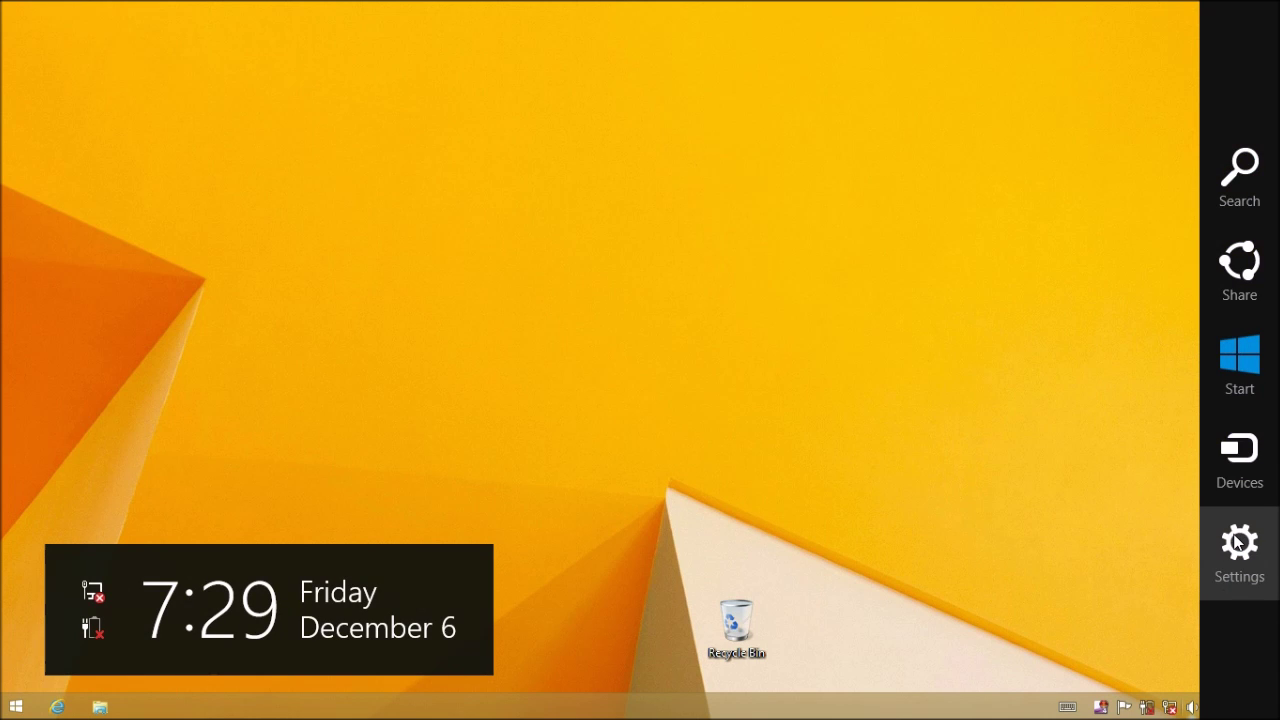
- Show the charms bar with the time and date from the top-right corner
mouse_move(1278, 2)
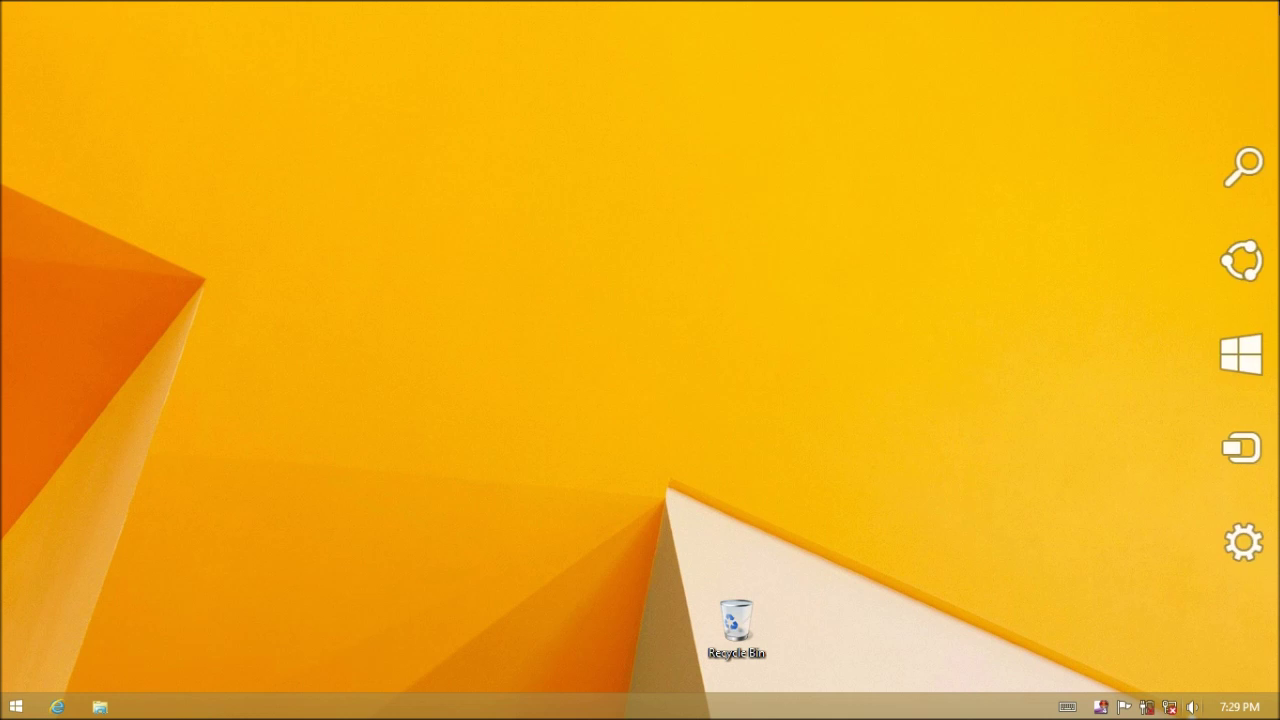
mouse_move(1252, 70)
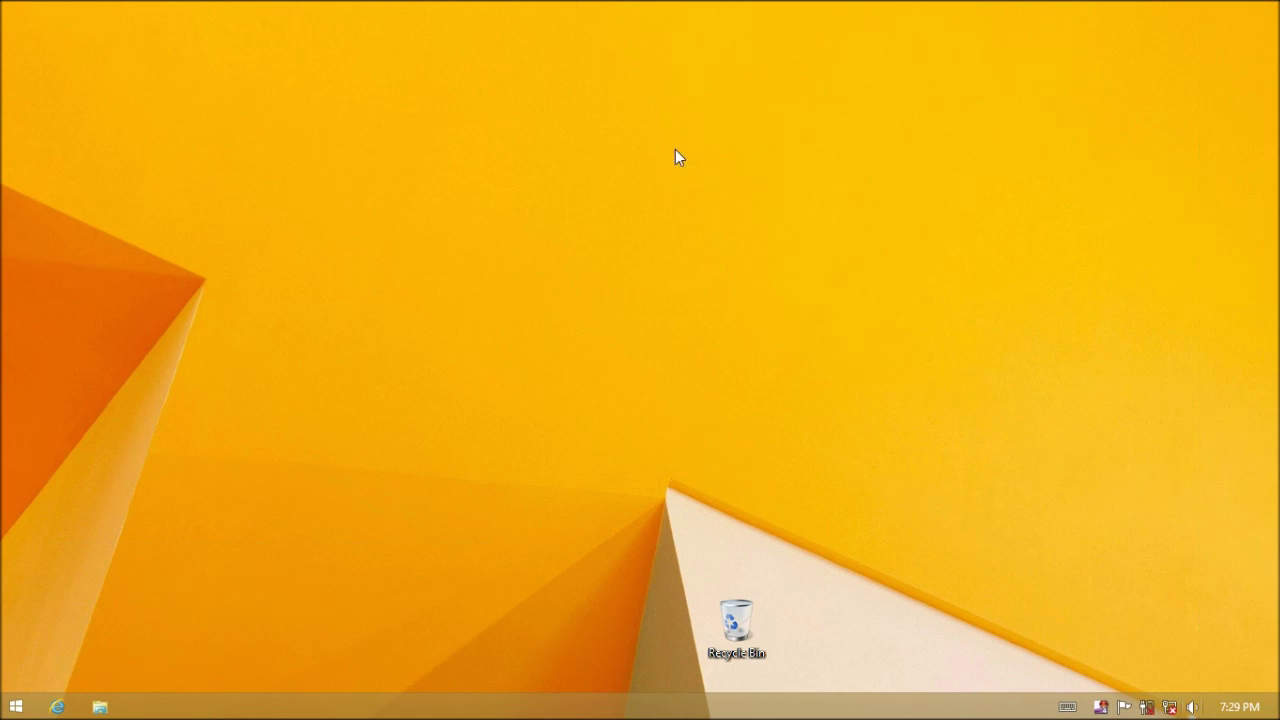
- Close the PC settings app from the left-edge recent-apps list
mouse_move(2, 470)
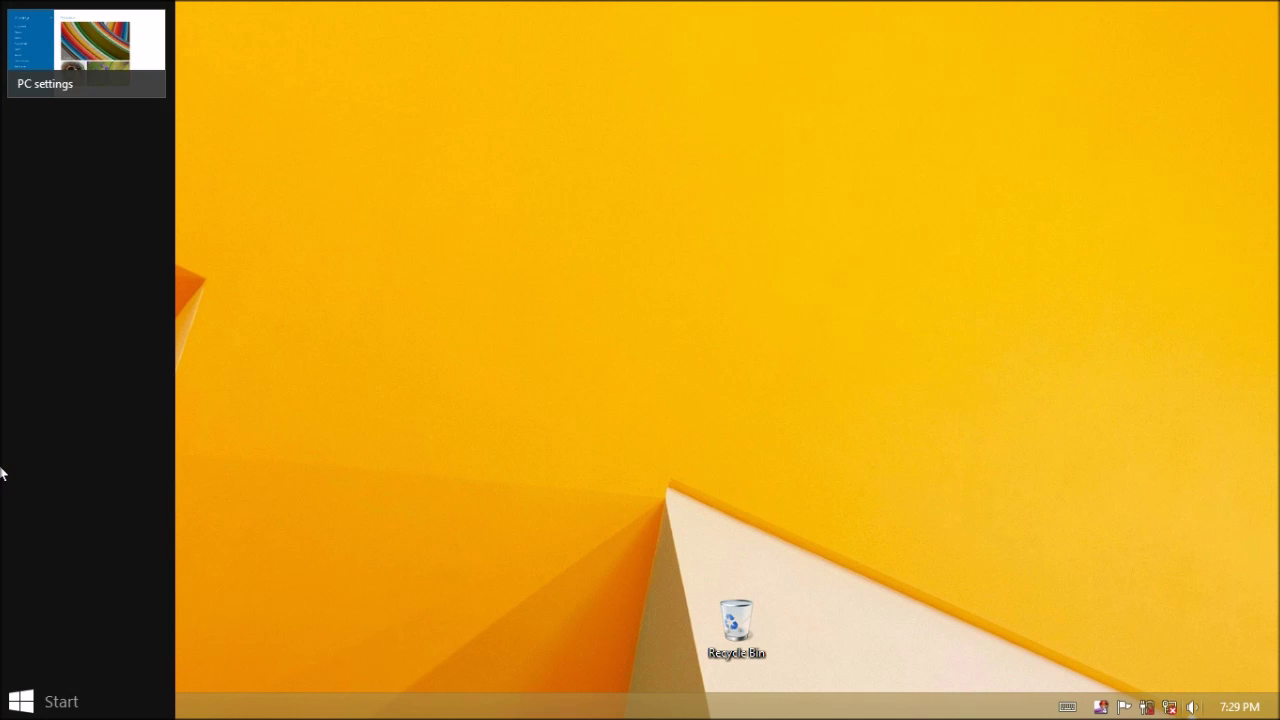
mouse_move(2, 6)
mouse_move(2, 194)
right_click(63, 57)
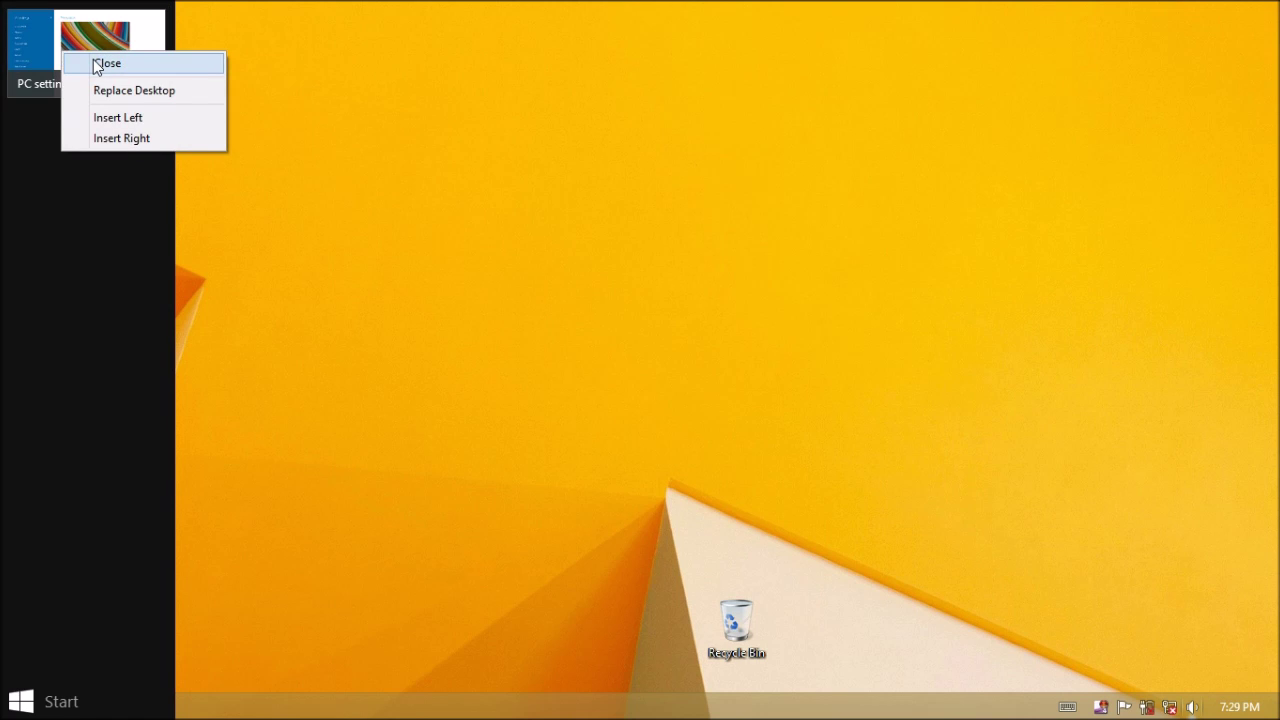
left_click(98, 63)
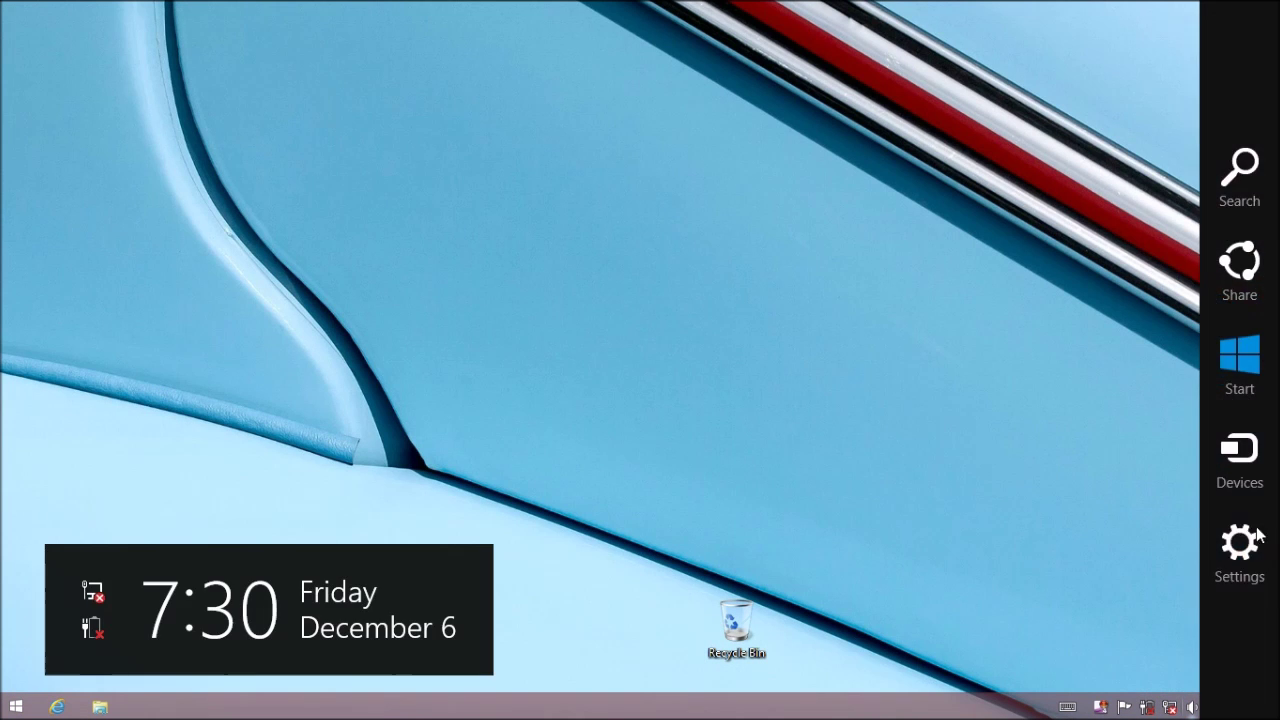
- Open PC settings from the Settings charm and go to PC and devices
left_click(1249, 545)
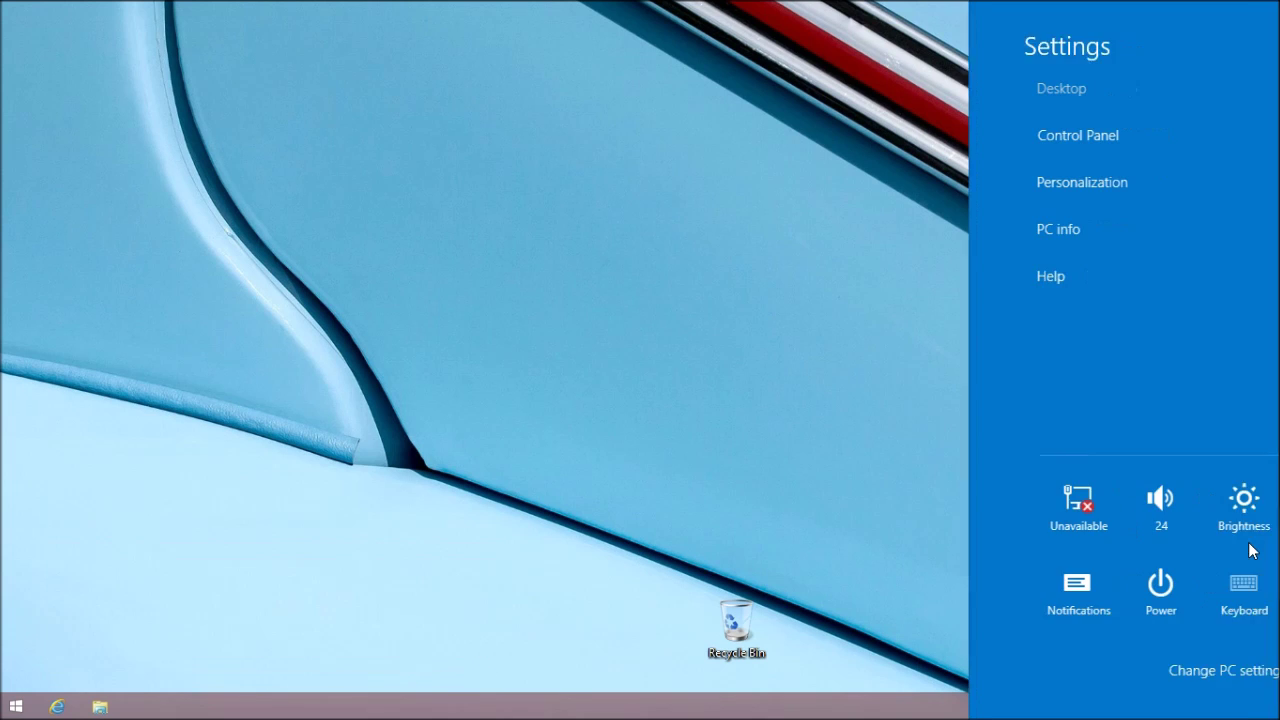
left_click(1182, 672)
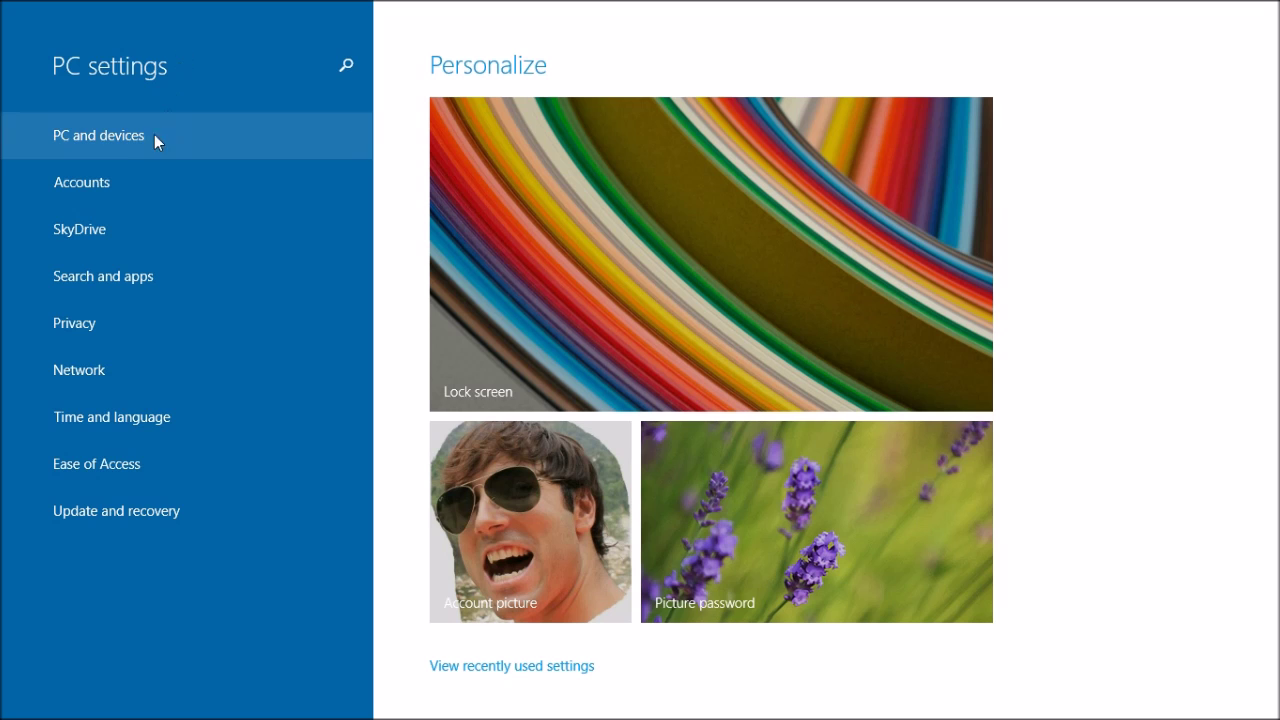
left_click(127, 148)
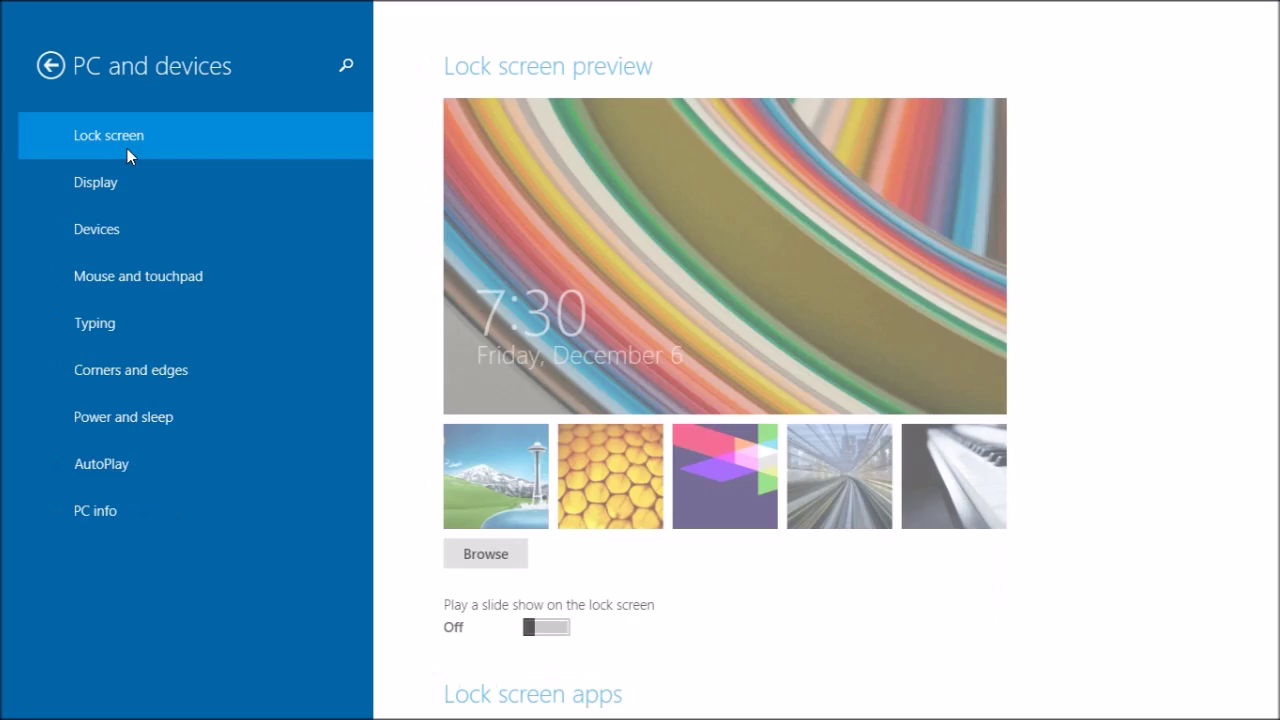
- View the Corners and edges settings under PC and devices, then return to the main page
left_click(31, 66)
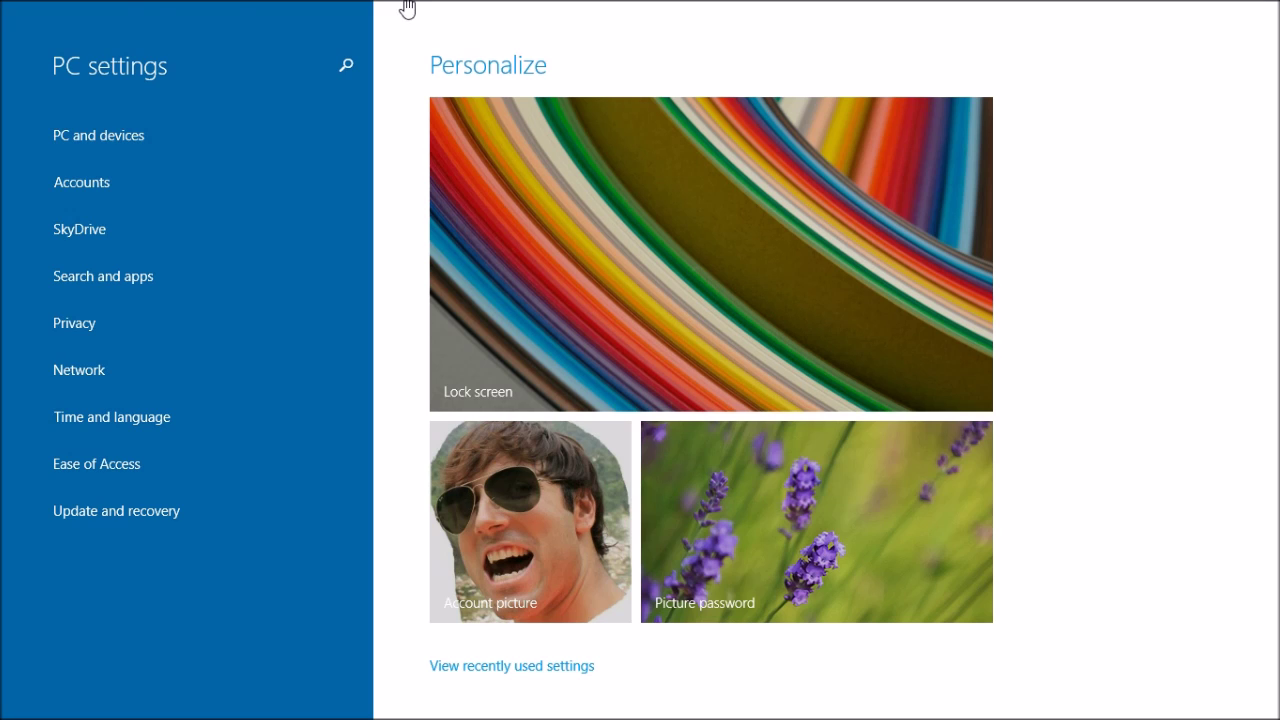
left_click(102, 131)
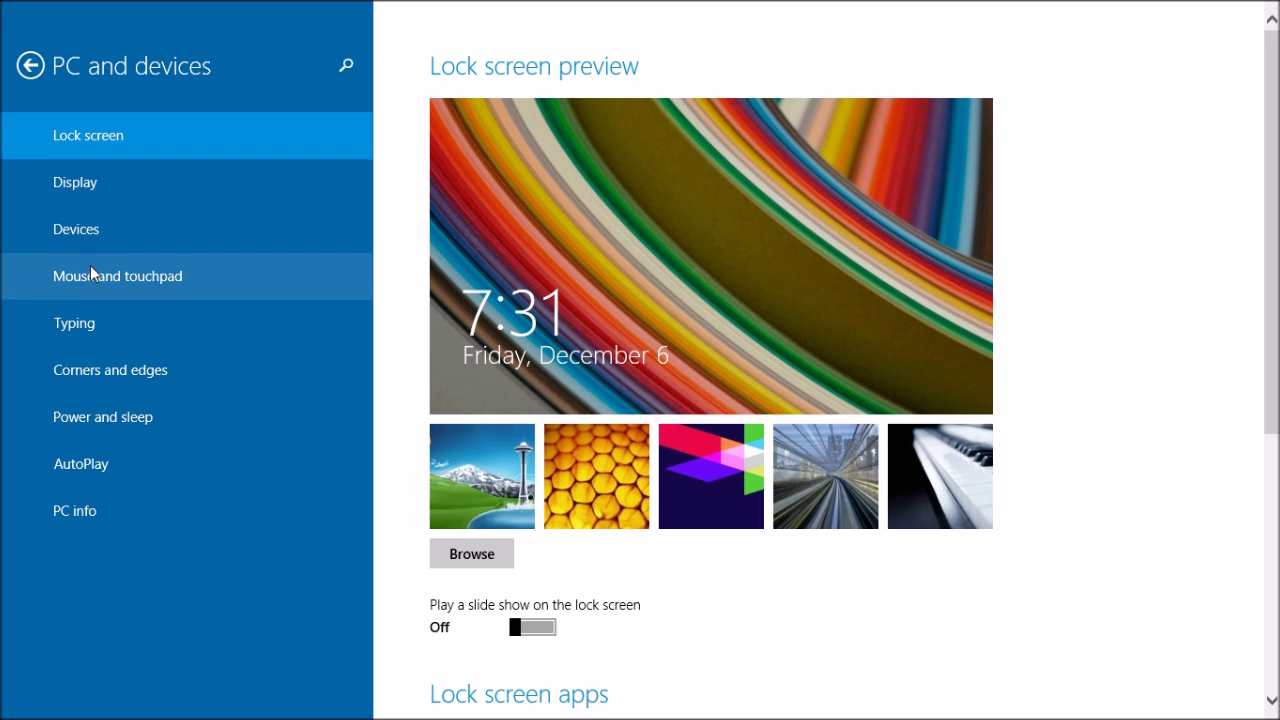
left_click(116, 375)
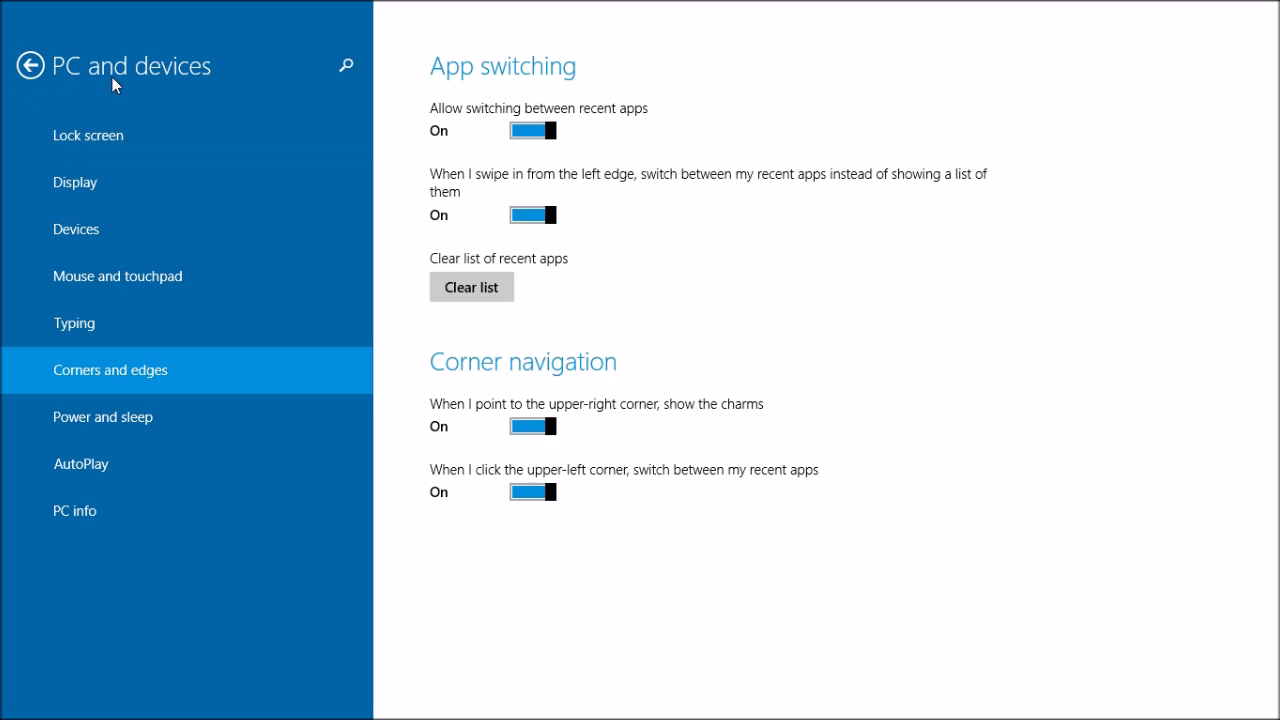
left_click(22, 66)
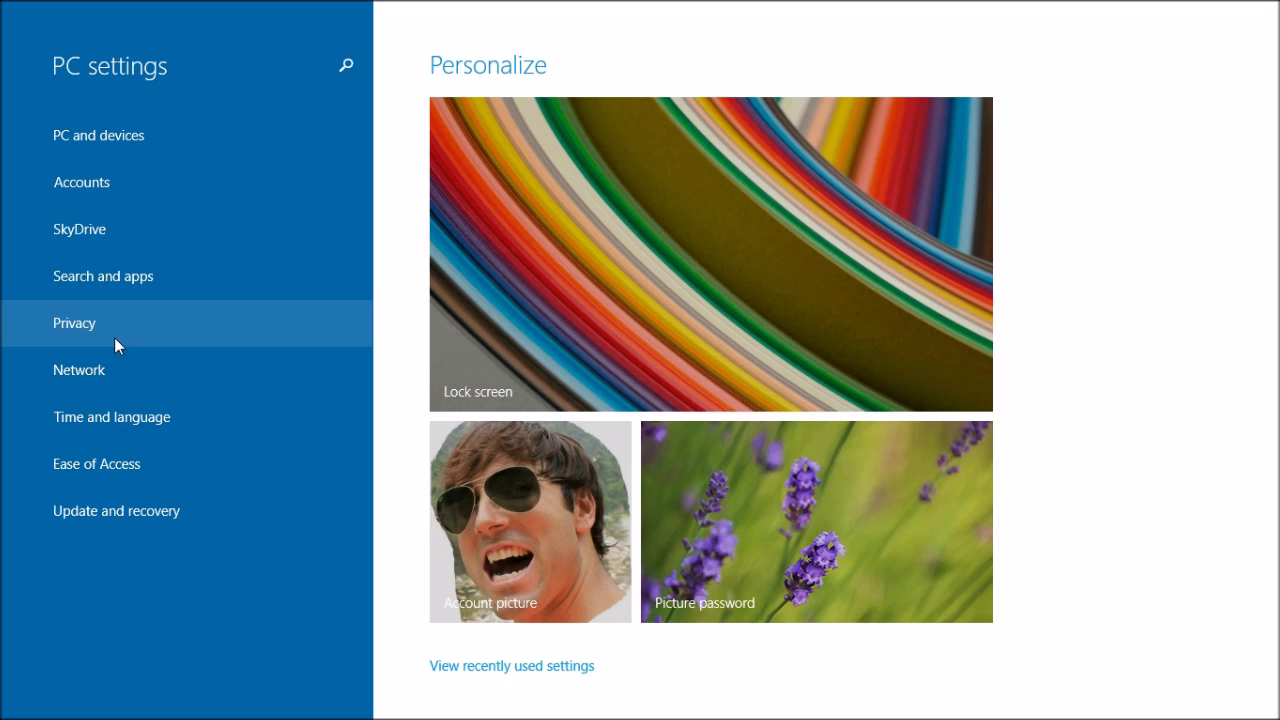
left_click(114, 338)
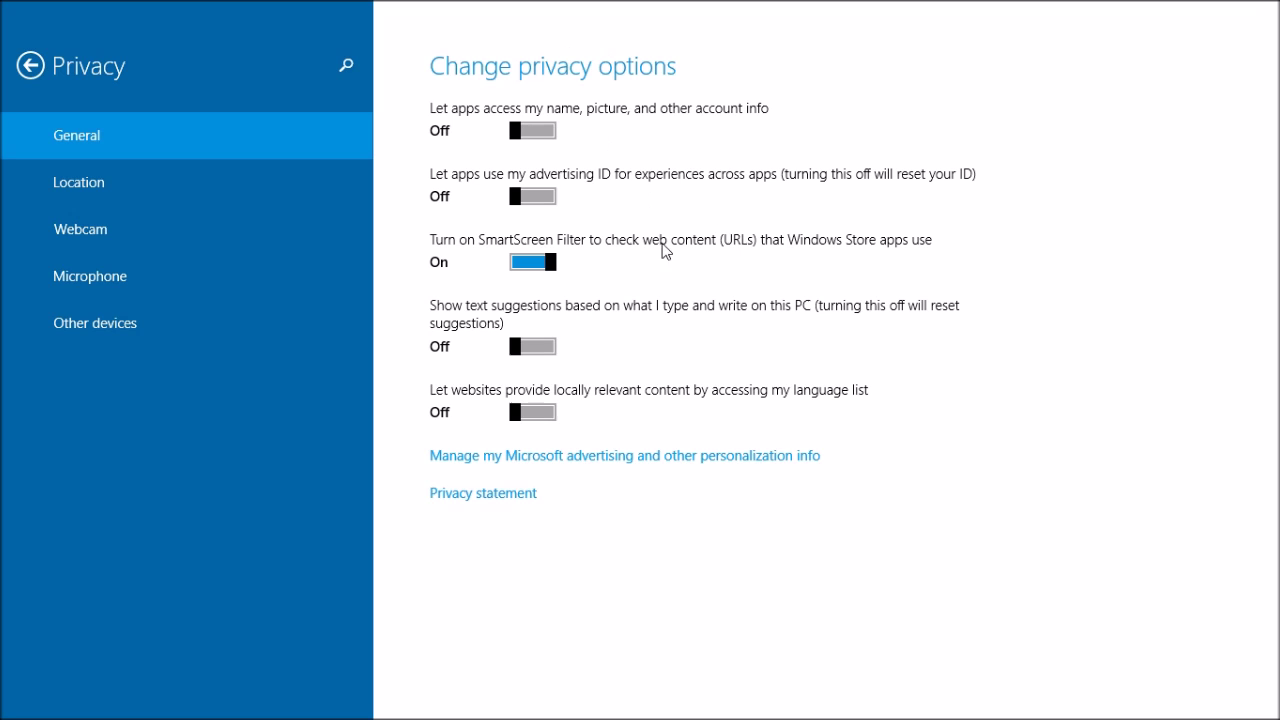
left_click(84, 178)
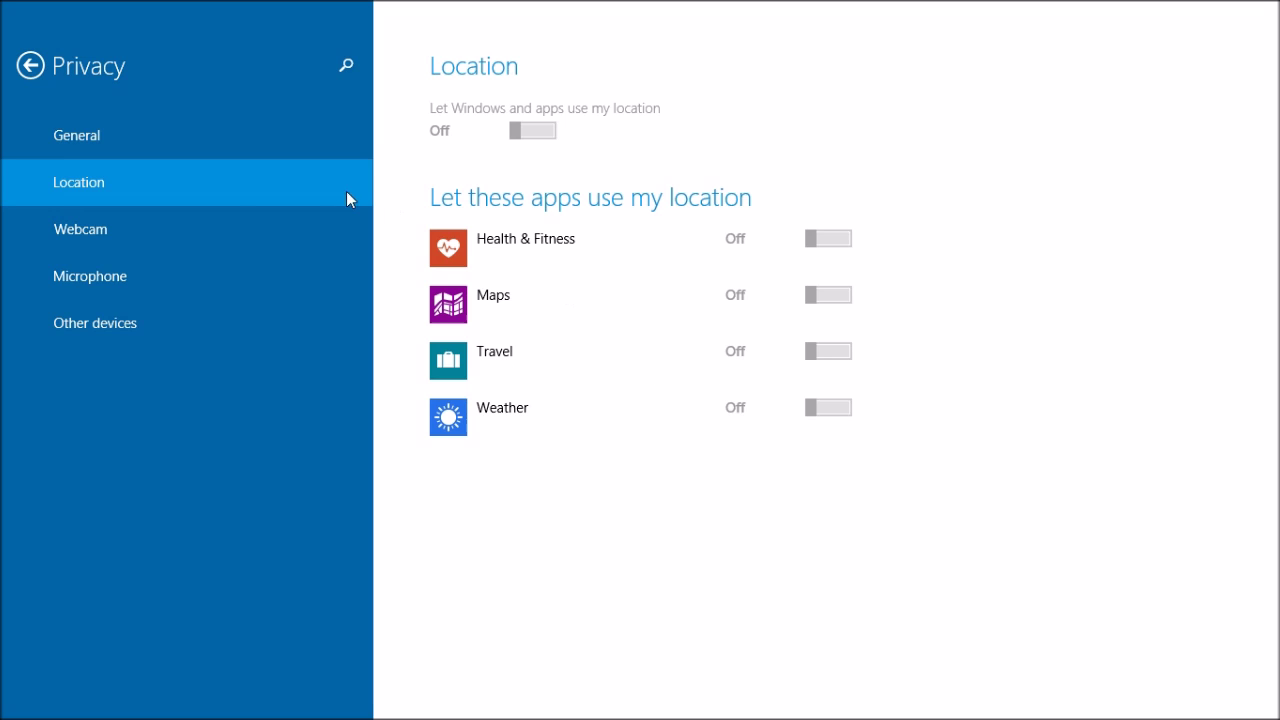
left_click(127, 229)
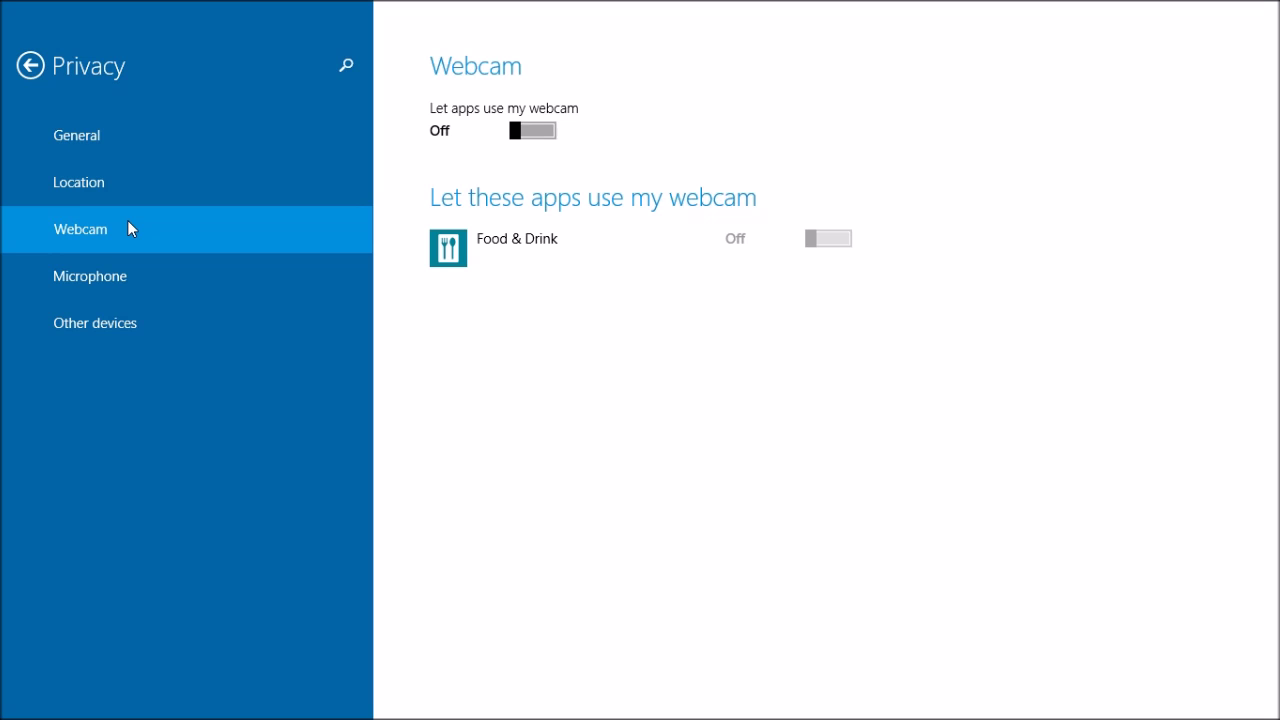
left_click(127, 274)
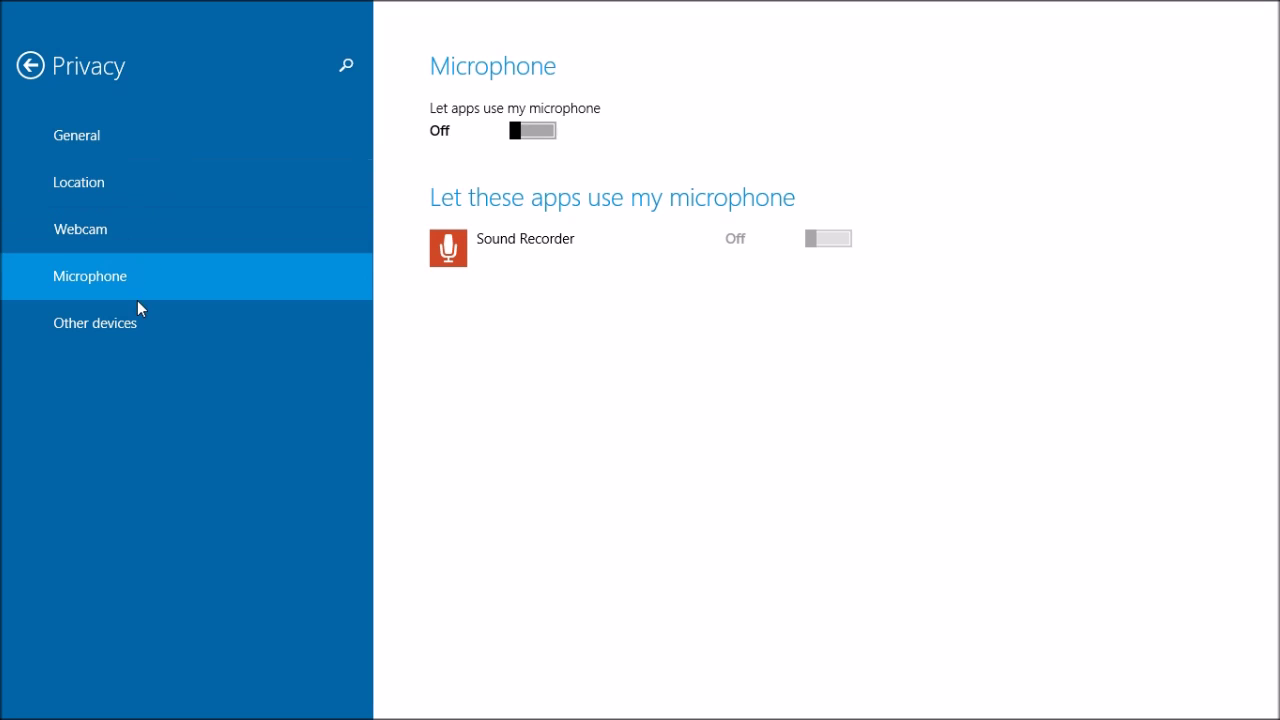
left_click(40, 66)
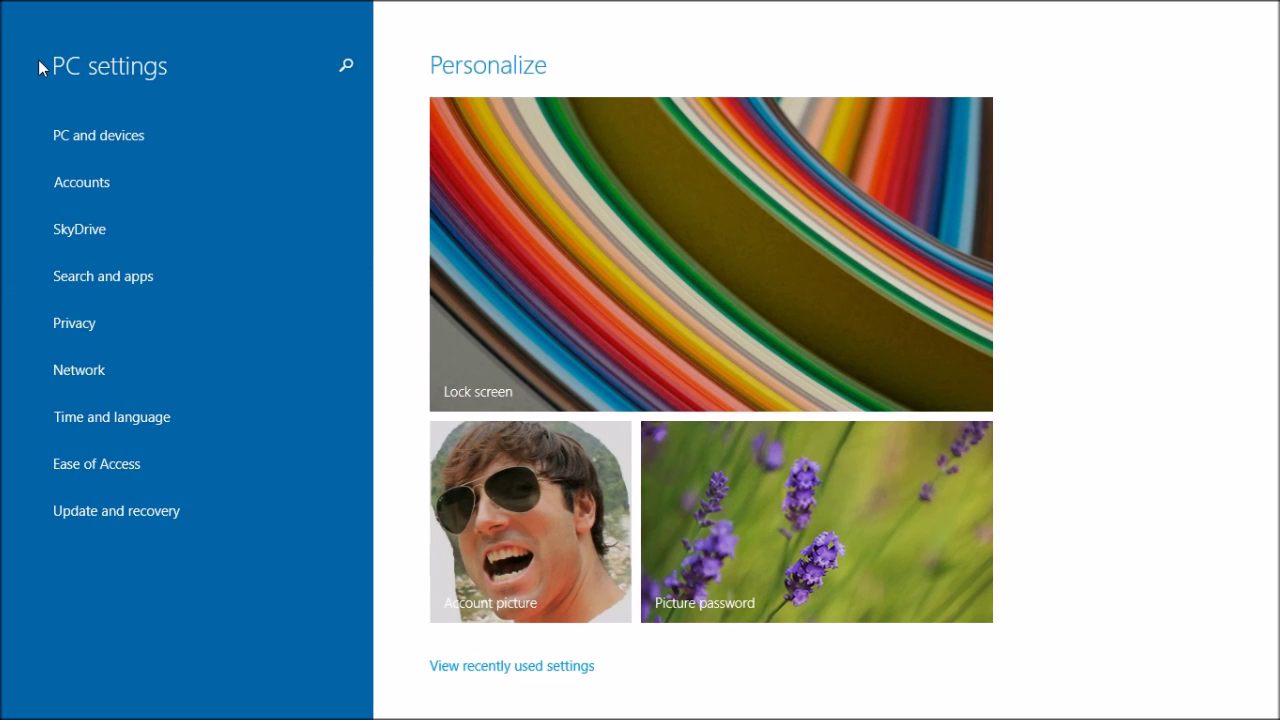
left_click(3, 8)
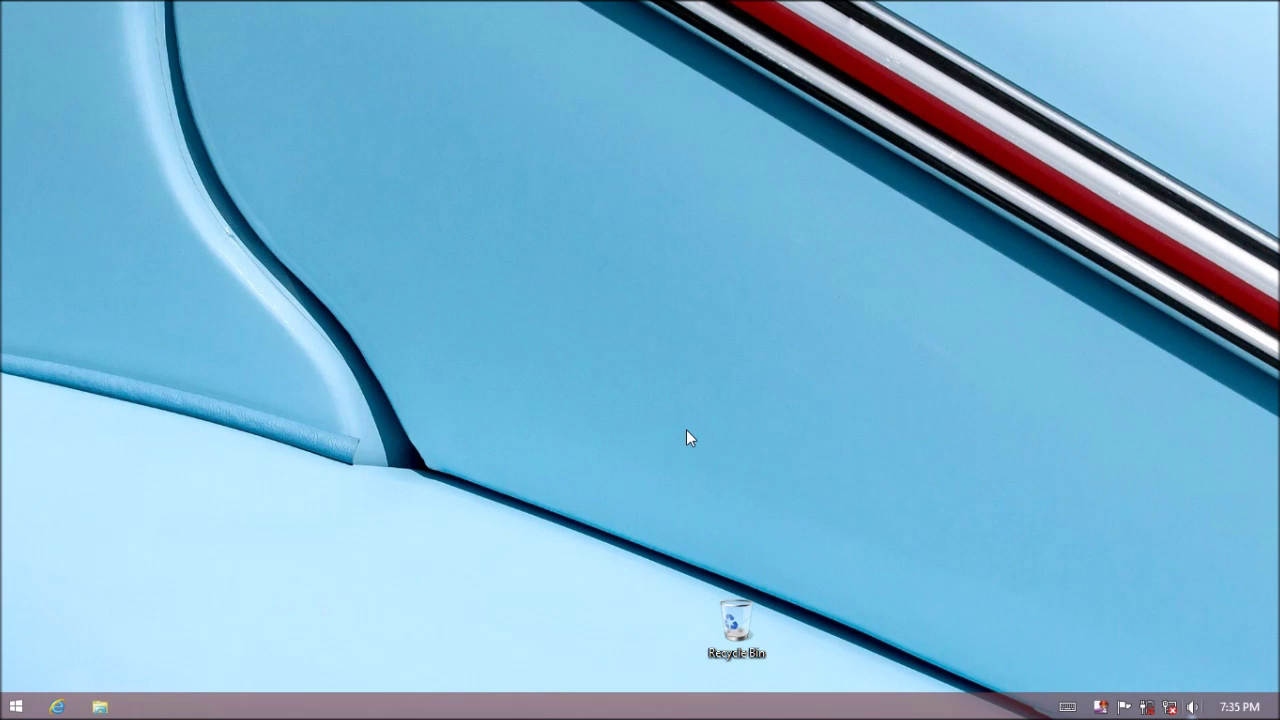
right_click(16, 706)
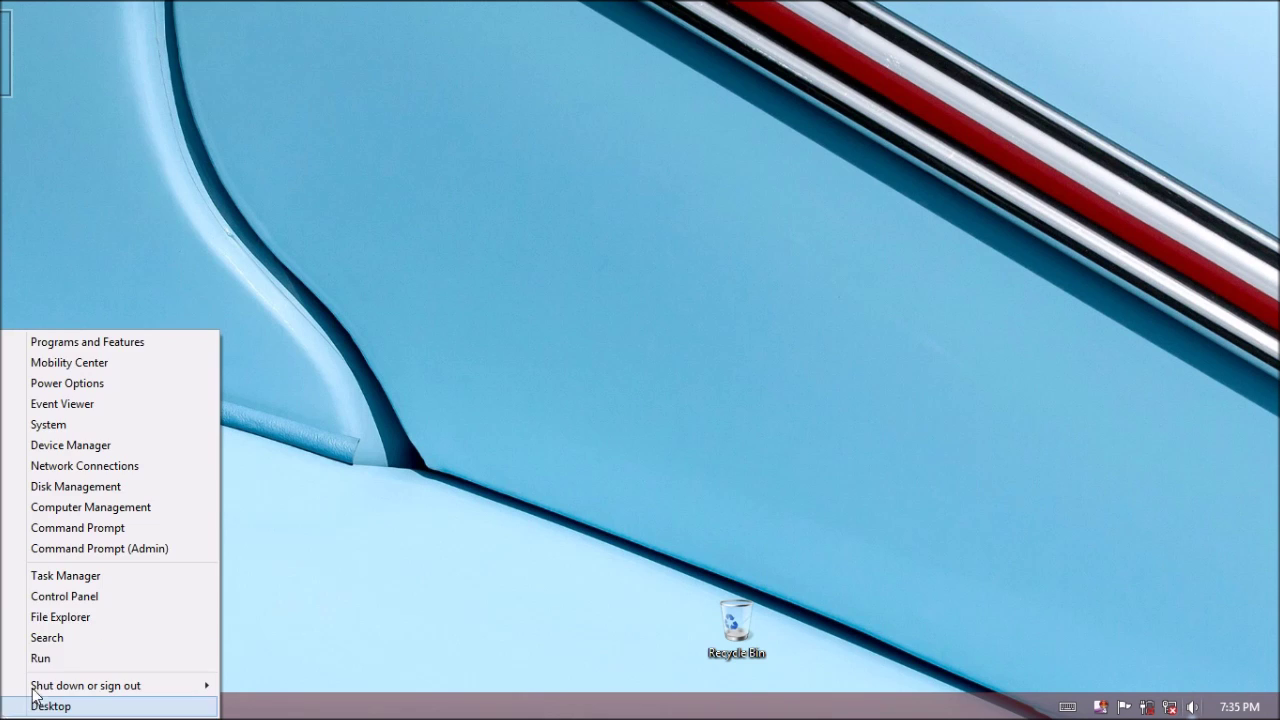
left_click(493, 377)
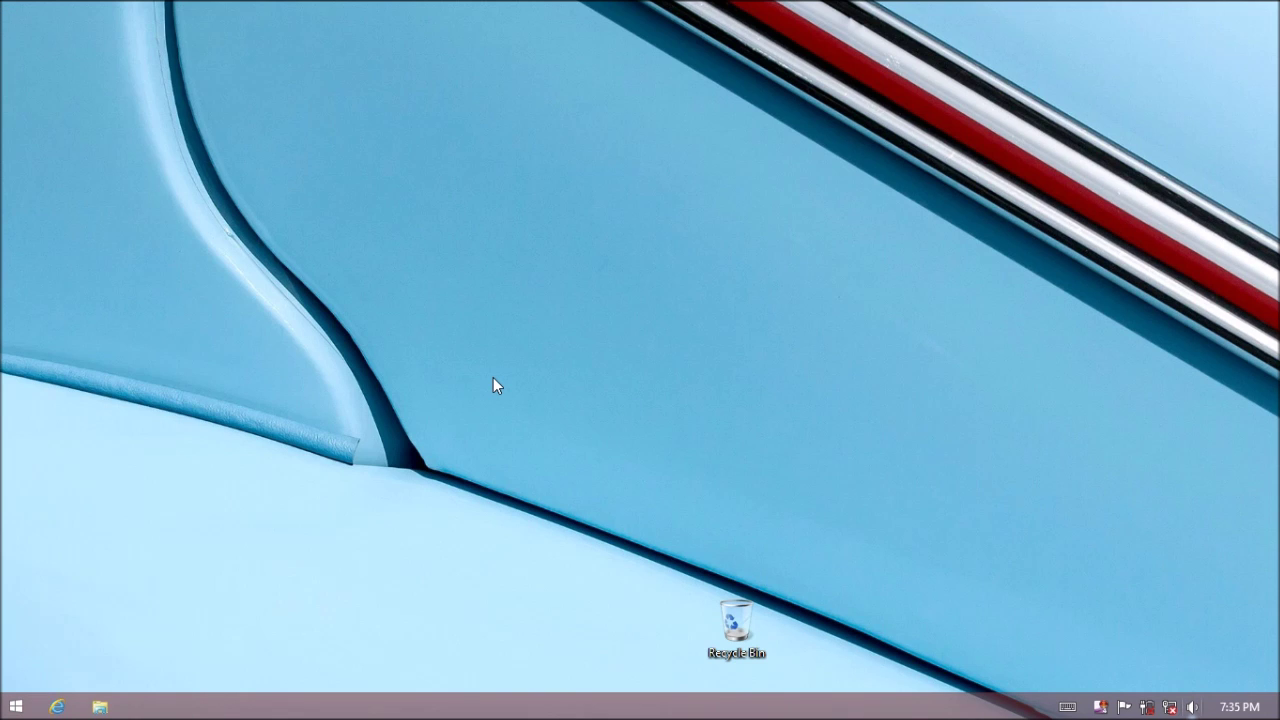